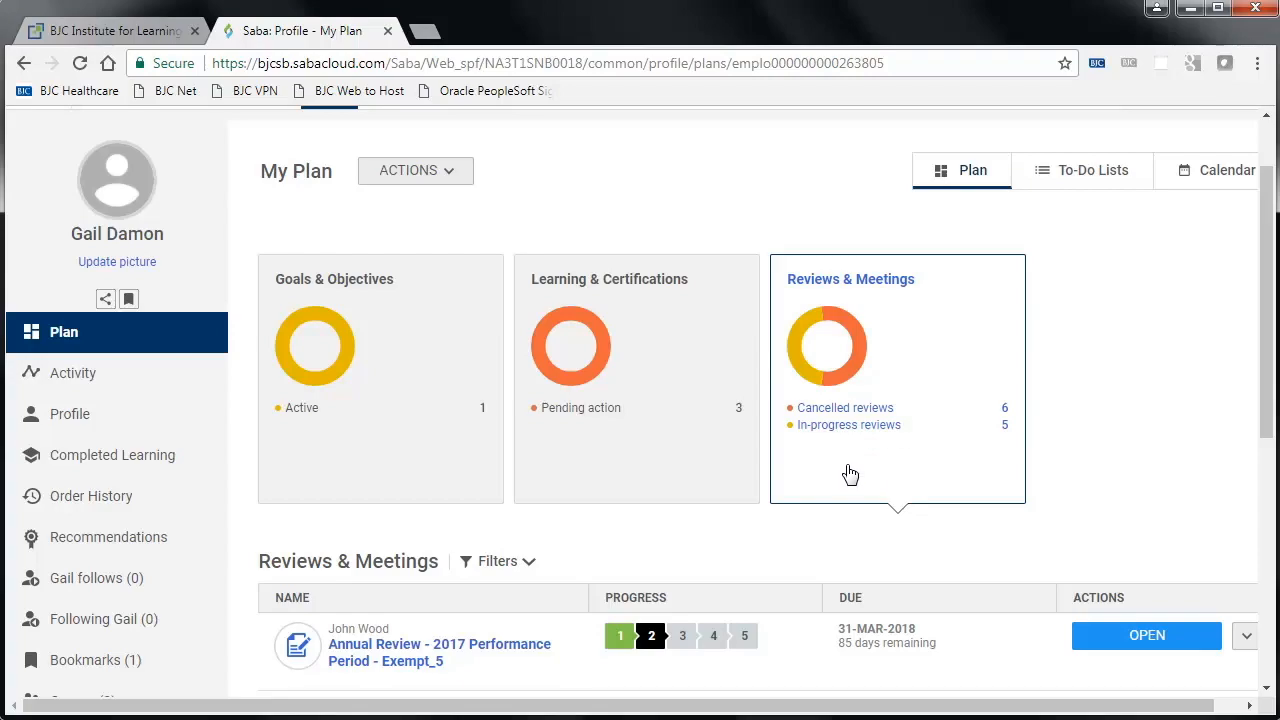
Open the in-progress 2017 annual review for Exempt_5, then expand and collapse its Yearly Goals section.
left_click(1110, 641)
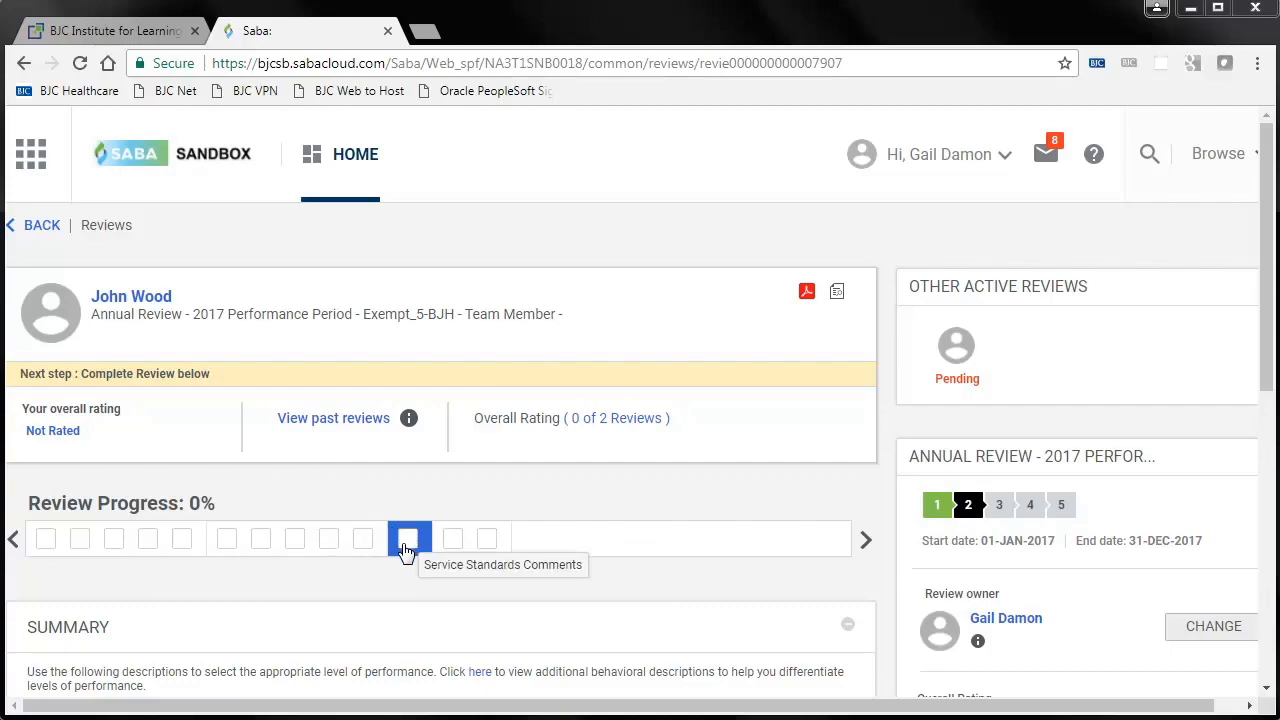
scroll(407, 541, "down", 2)
scroll(407, 541, "down", 6)
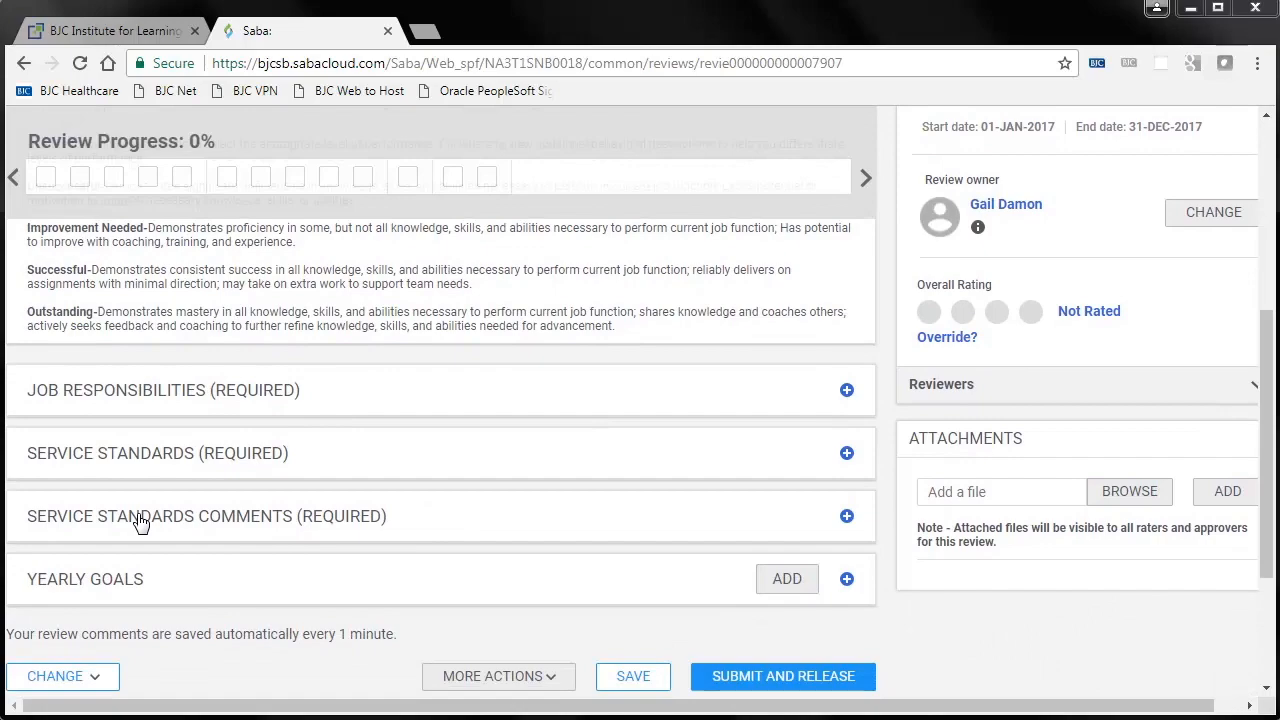
scroll(133, 593, "down", 2)
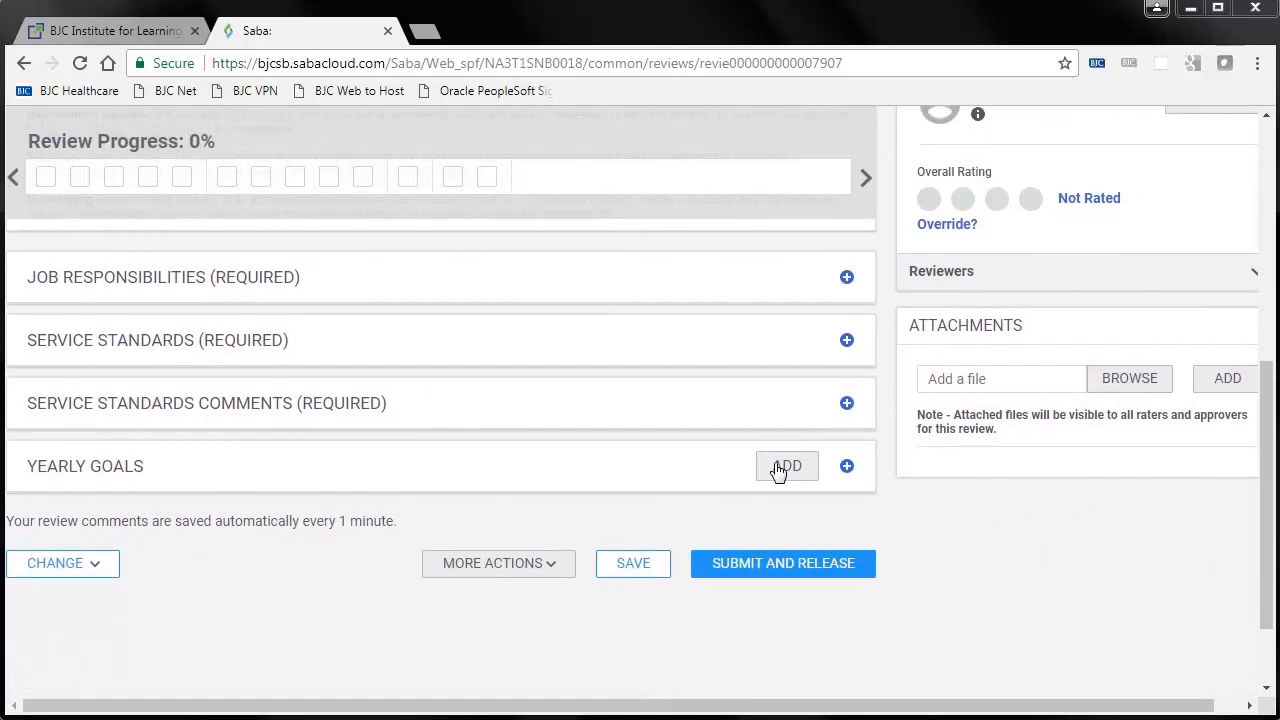
left_click(846, 467)
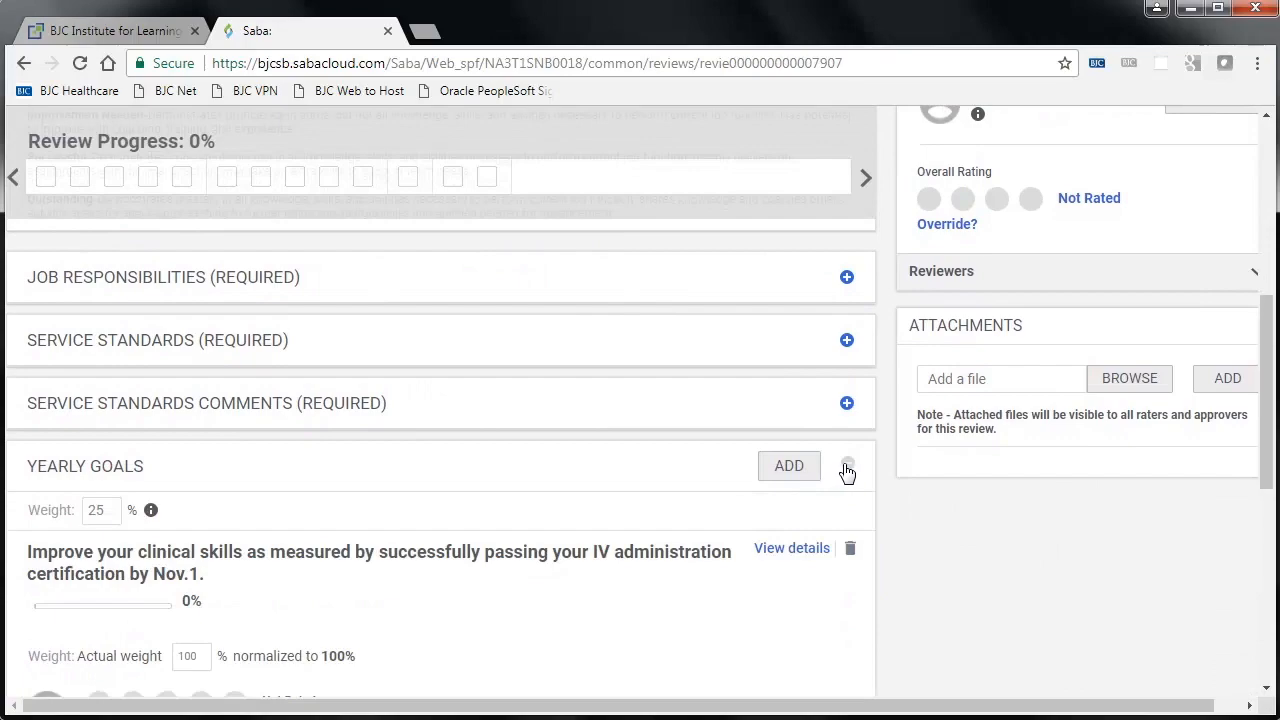
left_click(846, 468)
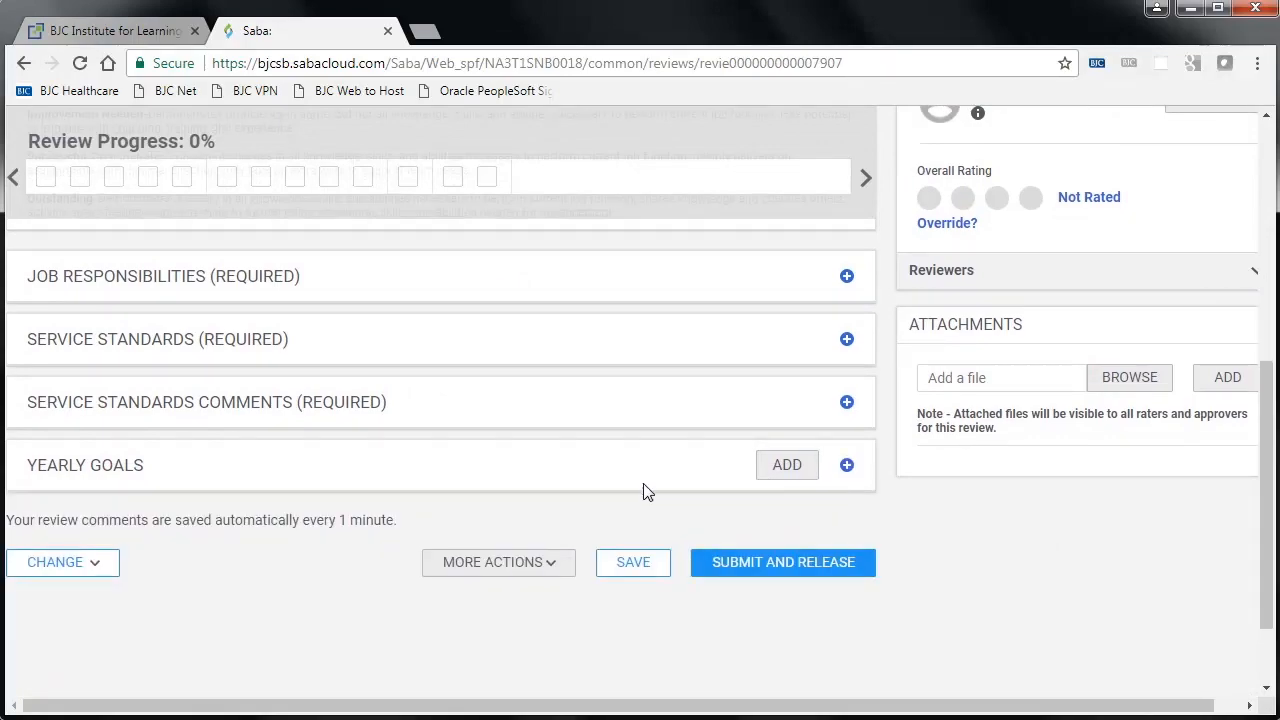
Set the automatic saving interval for the review comments to 2 minutes.
scroll(600, 495, "down", 2)
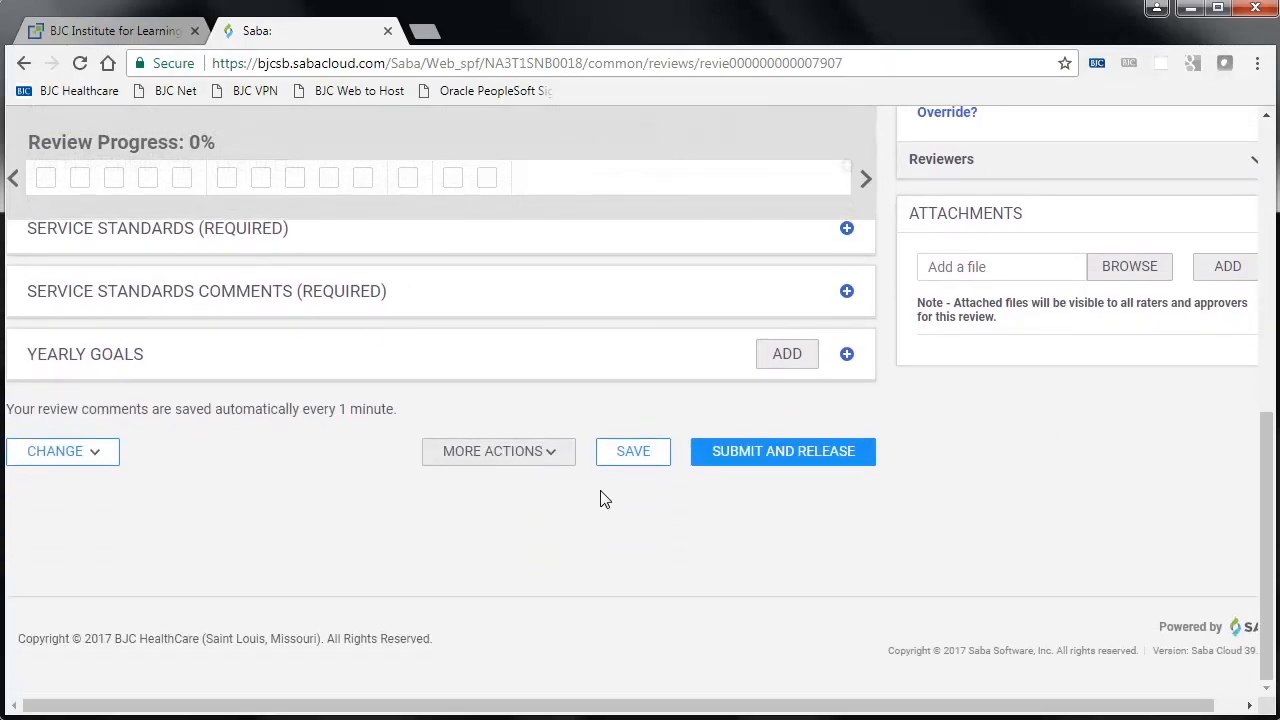
left_click(97, 456)
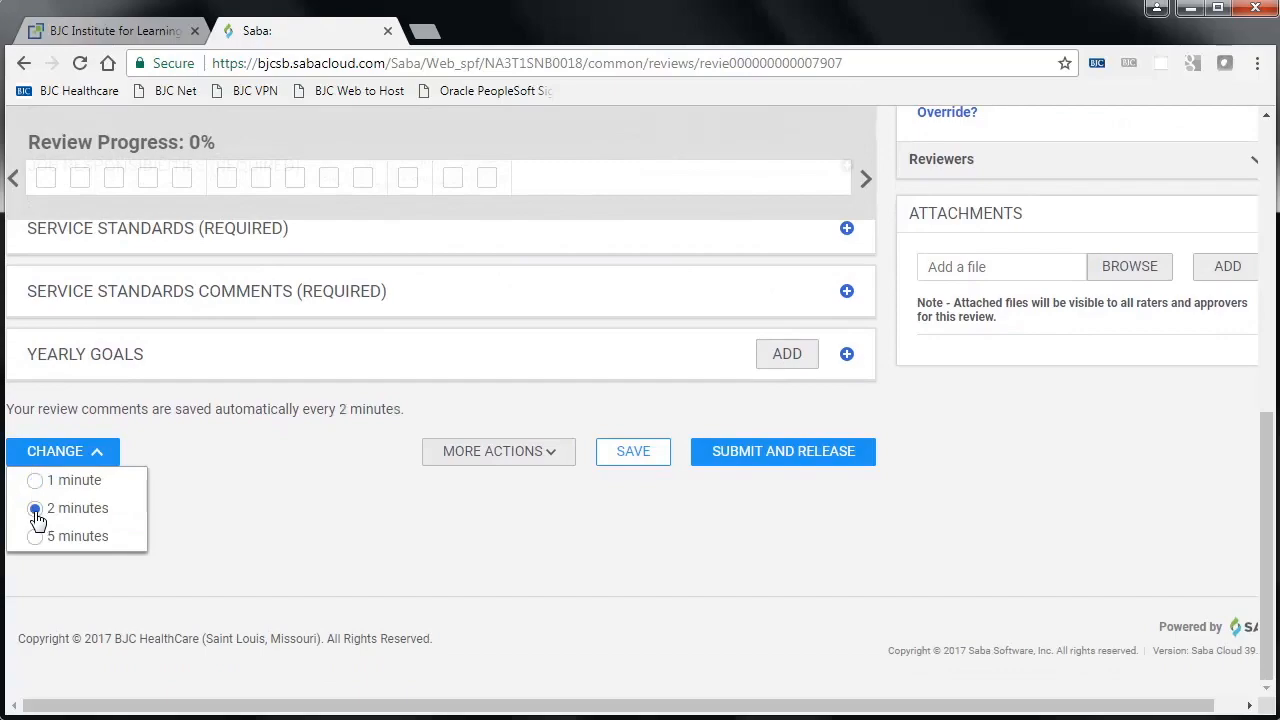
left_click(100, 455)
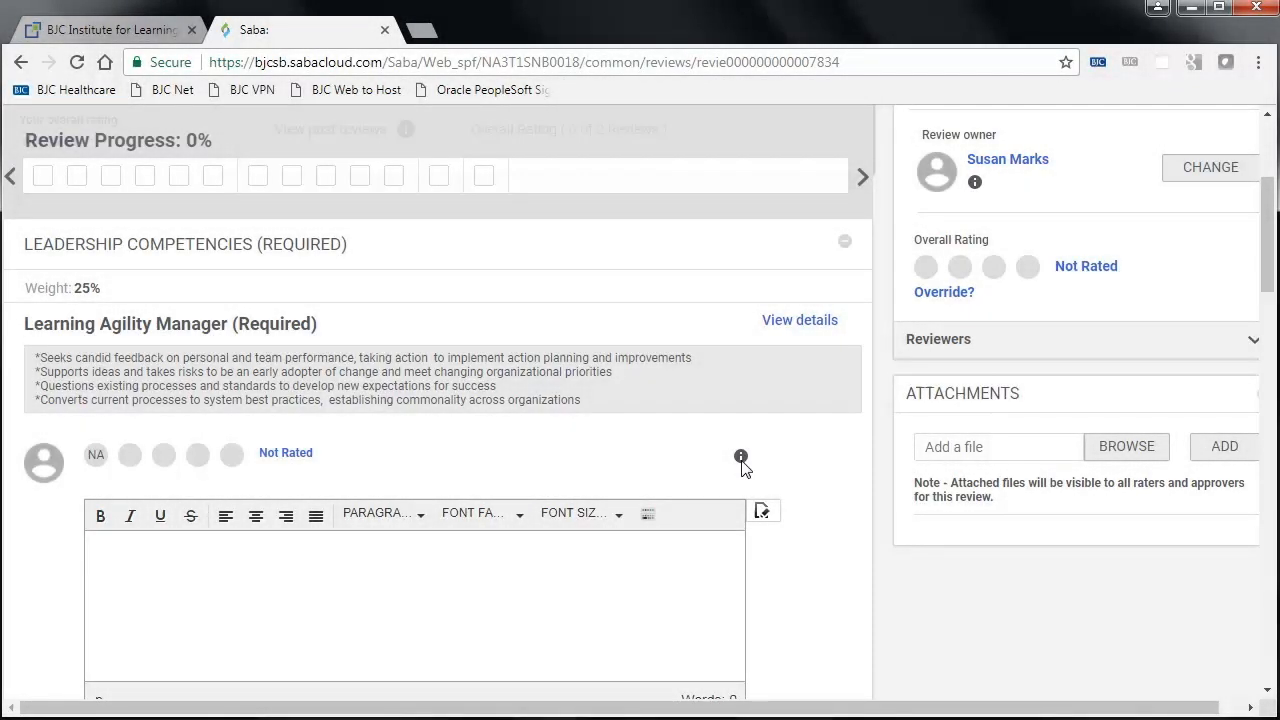
Check the proficiency levels for Learning Agility Manager and the writing assistant's suggested comments for each rating.
left_click(740, 457)
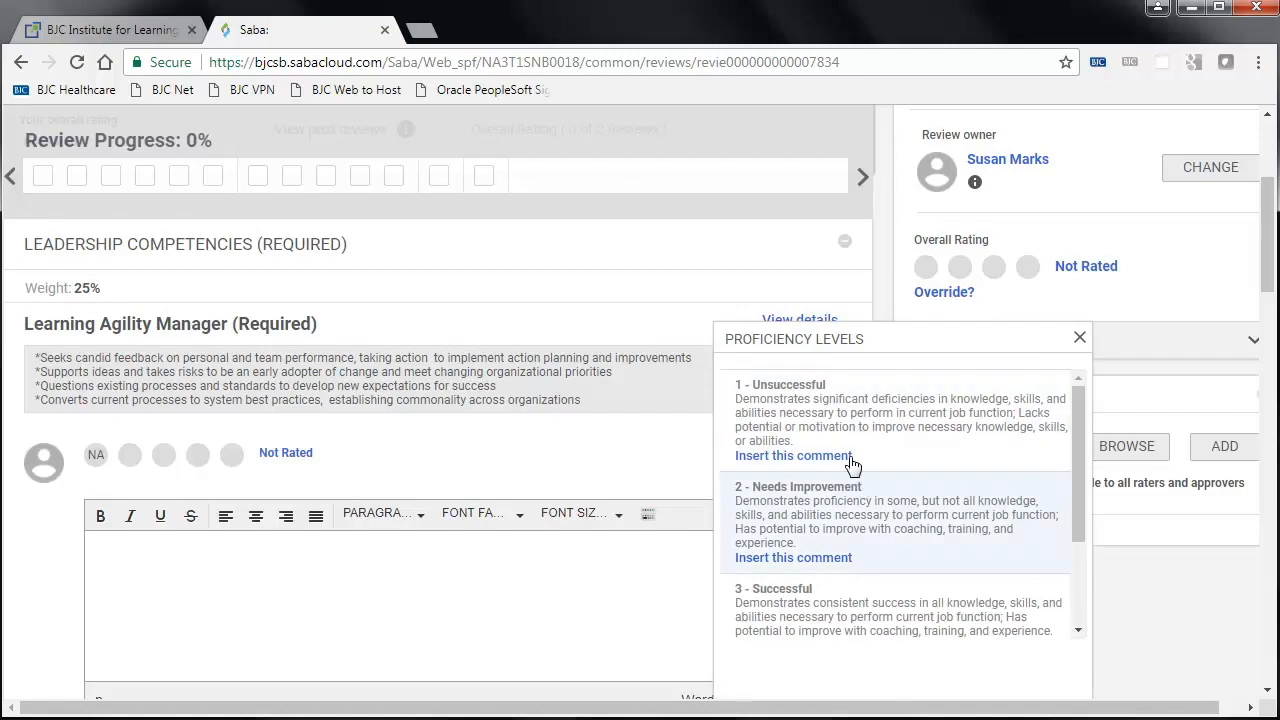
left_click(1079, 338)
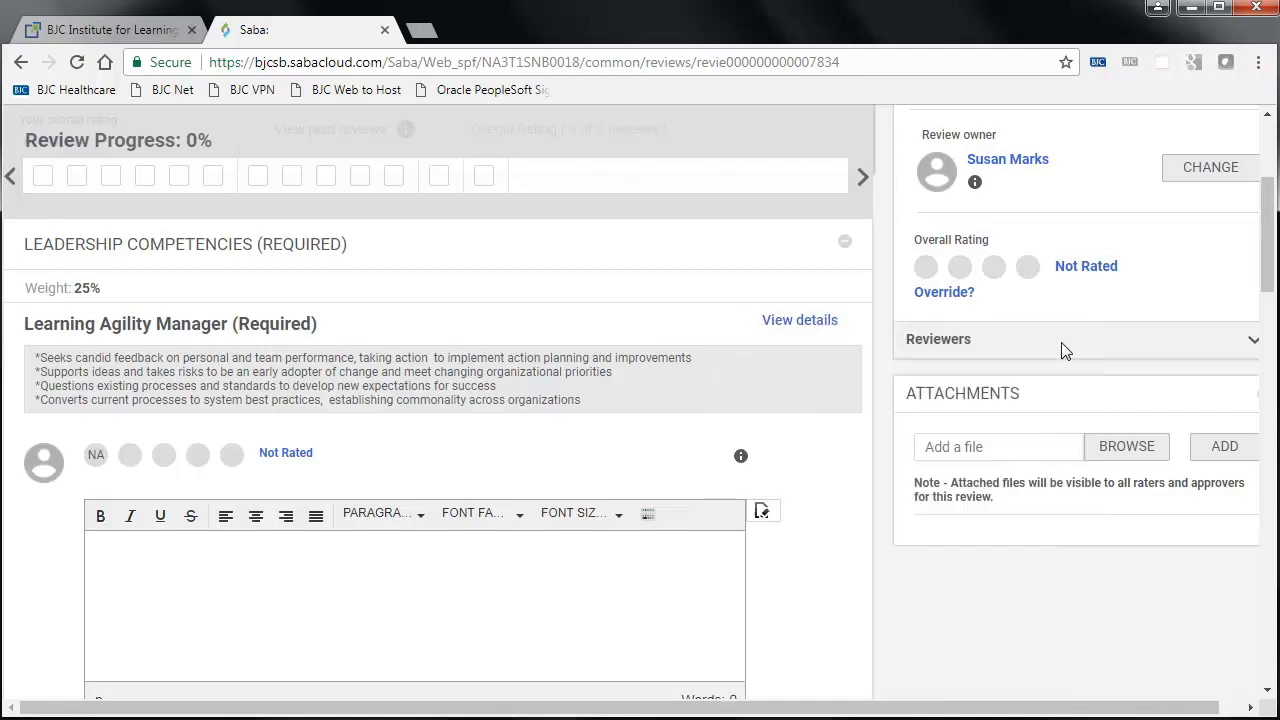
left_click(762, 516)
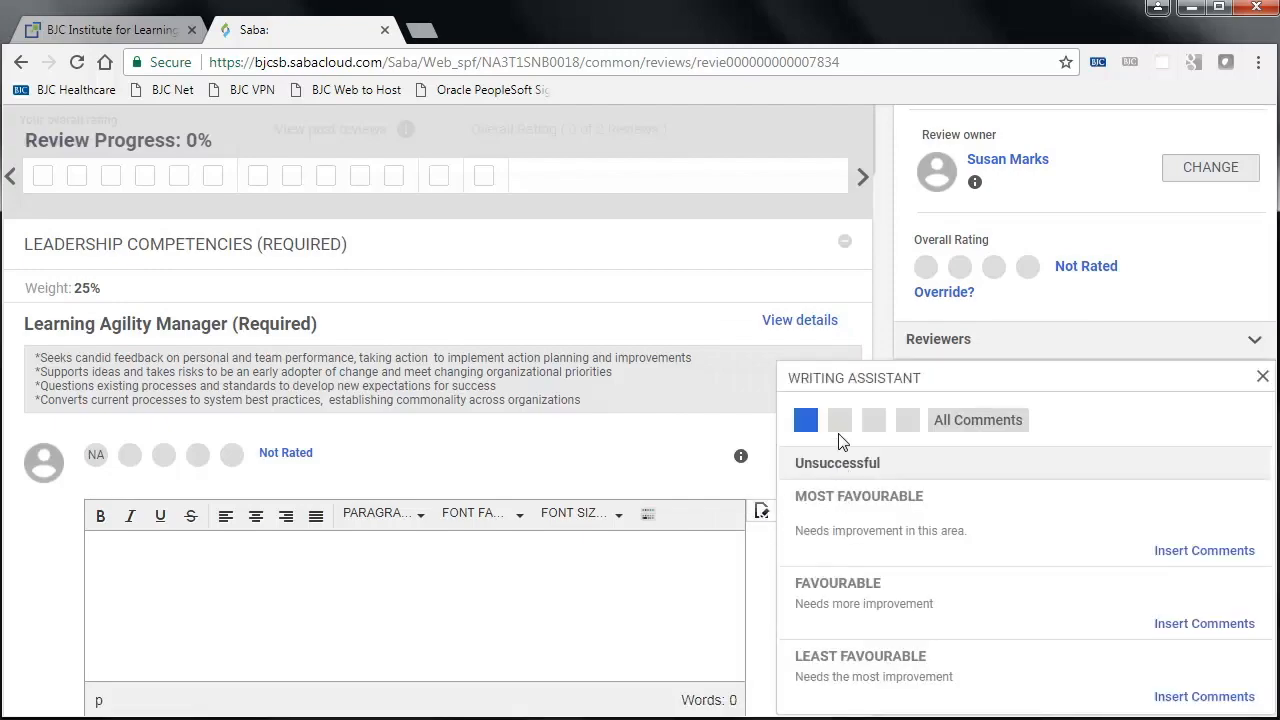
left_click(840, 422)
left_click(875, 422)
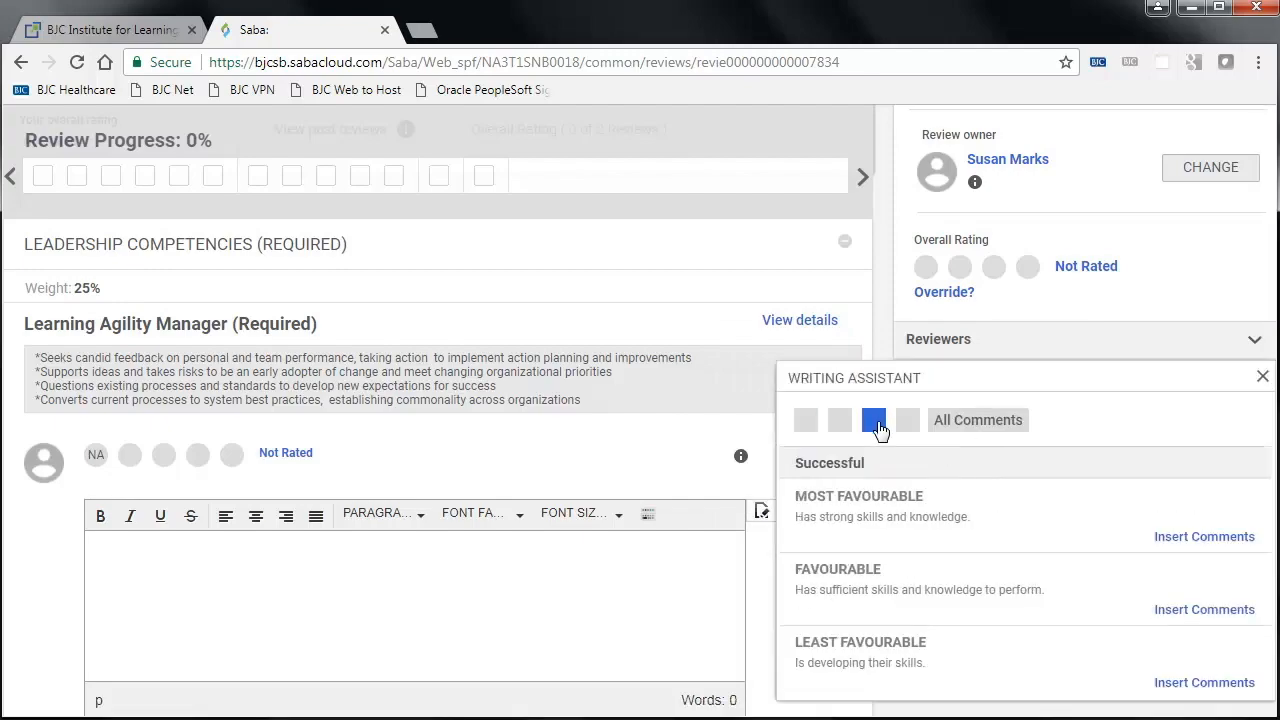
left_click(906, 422)
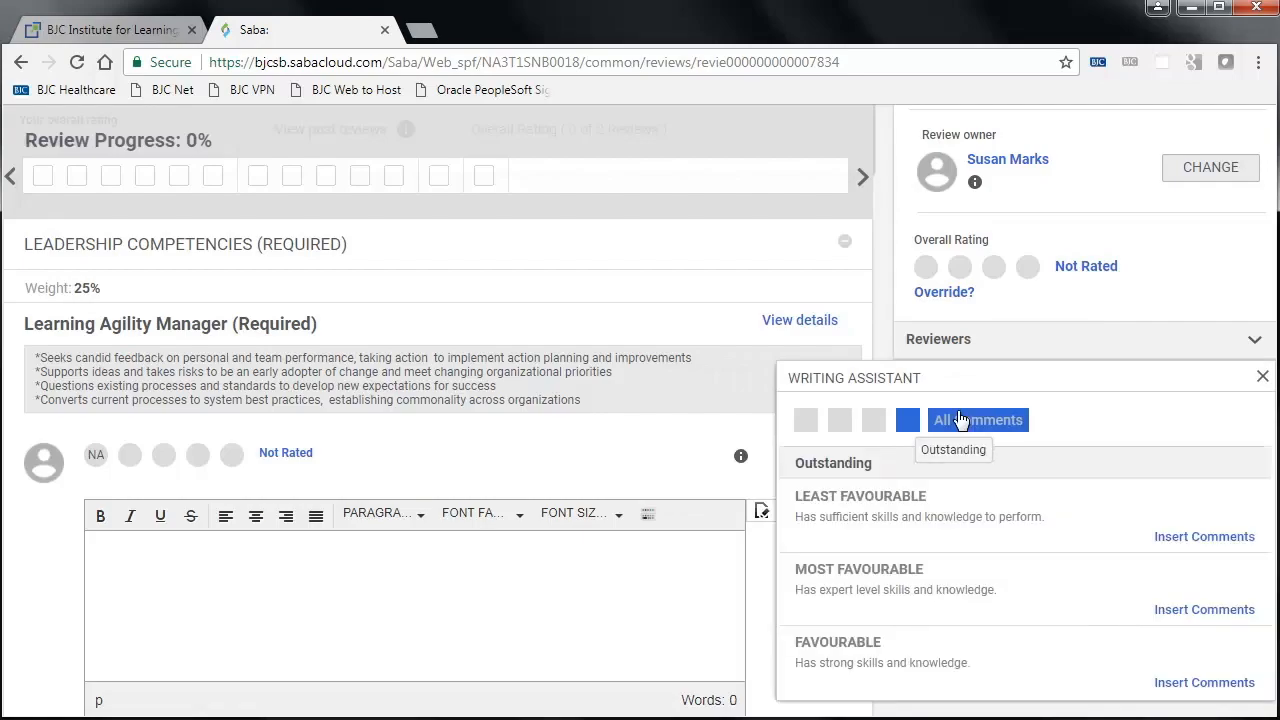
left_click(1262, 377)
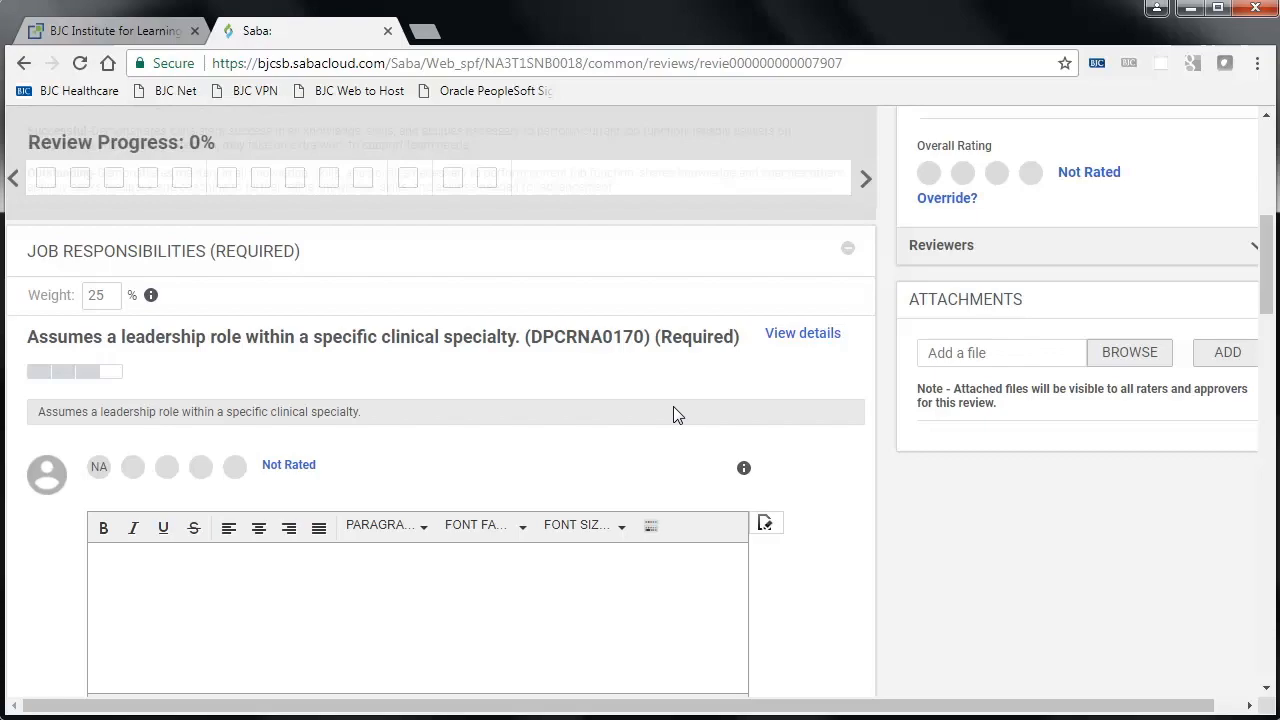
Try changing the weight of the Job Responsibilities section to 5%.
left_click(113, 295)
double_click(111, 295)
type("5")
left_click(180, 305)
Try setting the weight of the Yearly Goals section to 0%.
scroll(180, 305, "down", 10)
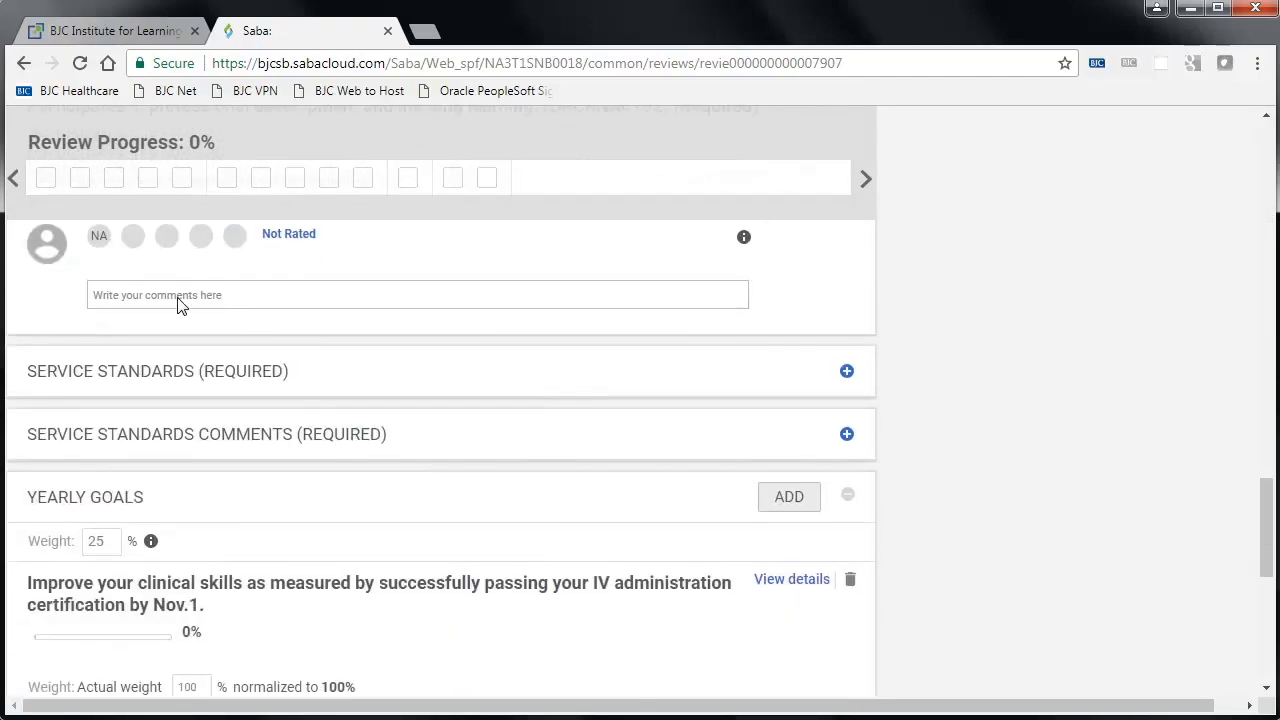
double_click(112, 532)
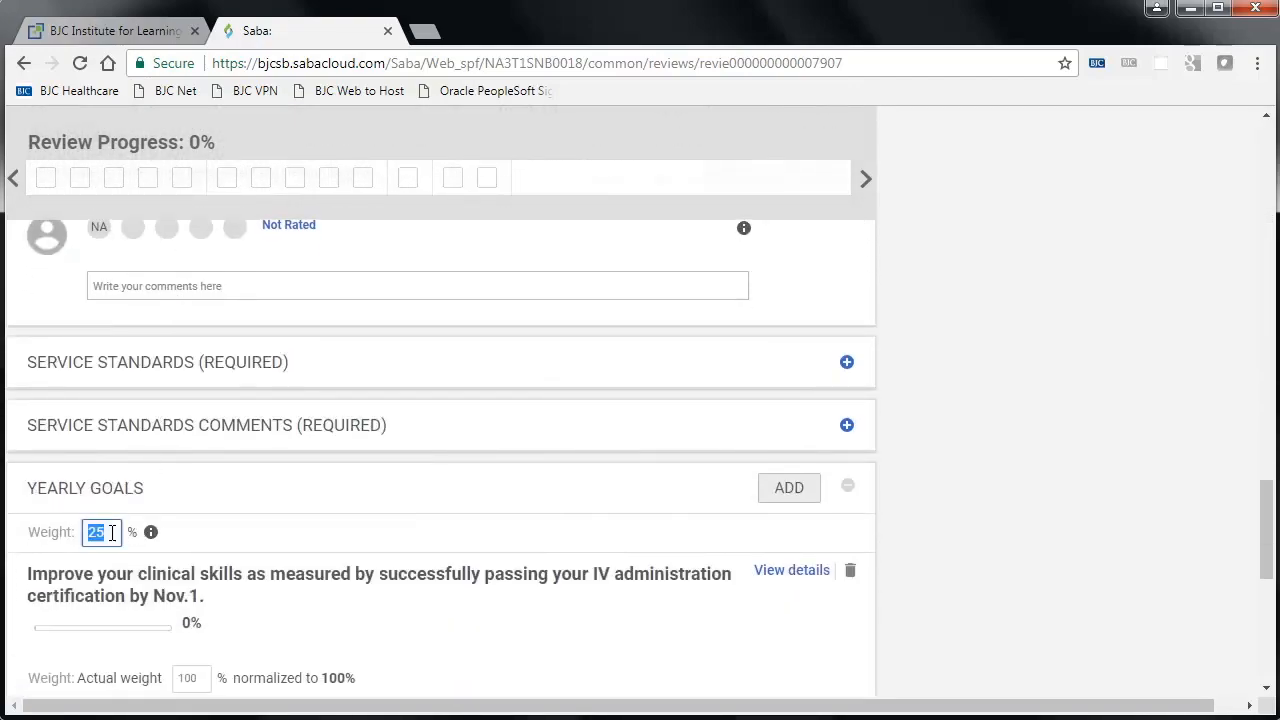
type("0")
left_click(213, 536)
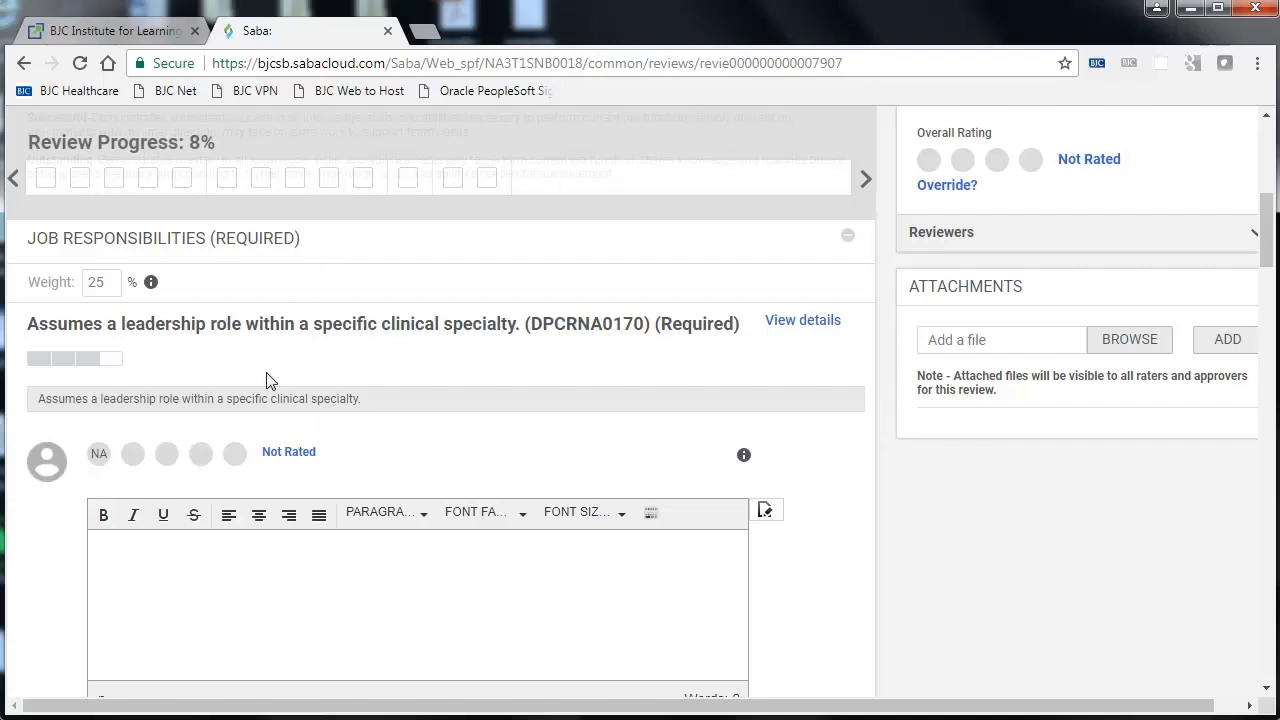
Rate the clinical specialty leadership responsibility Successful and comment on the employee's consistent leadership qualities, 5 positive patient reports and being embraced by his co-workers.
left_click(201, 456)
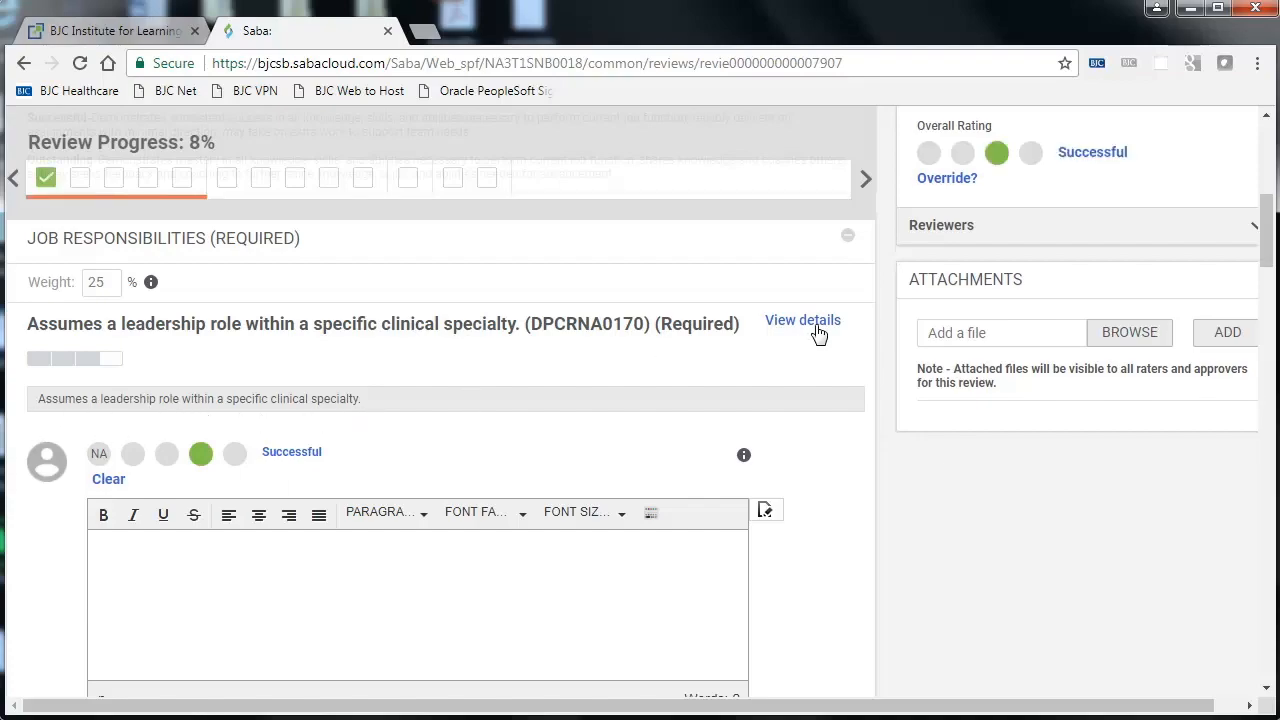
left_click(282, 592)
type("John consistently displays leadership qualities in his role.  John has had 5 positive patient reports this year and is embraced by his co-workers.")
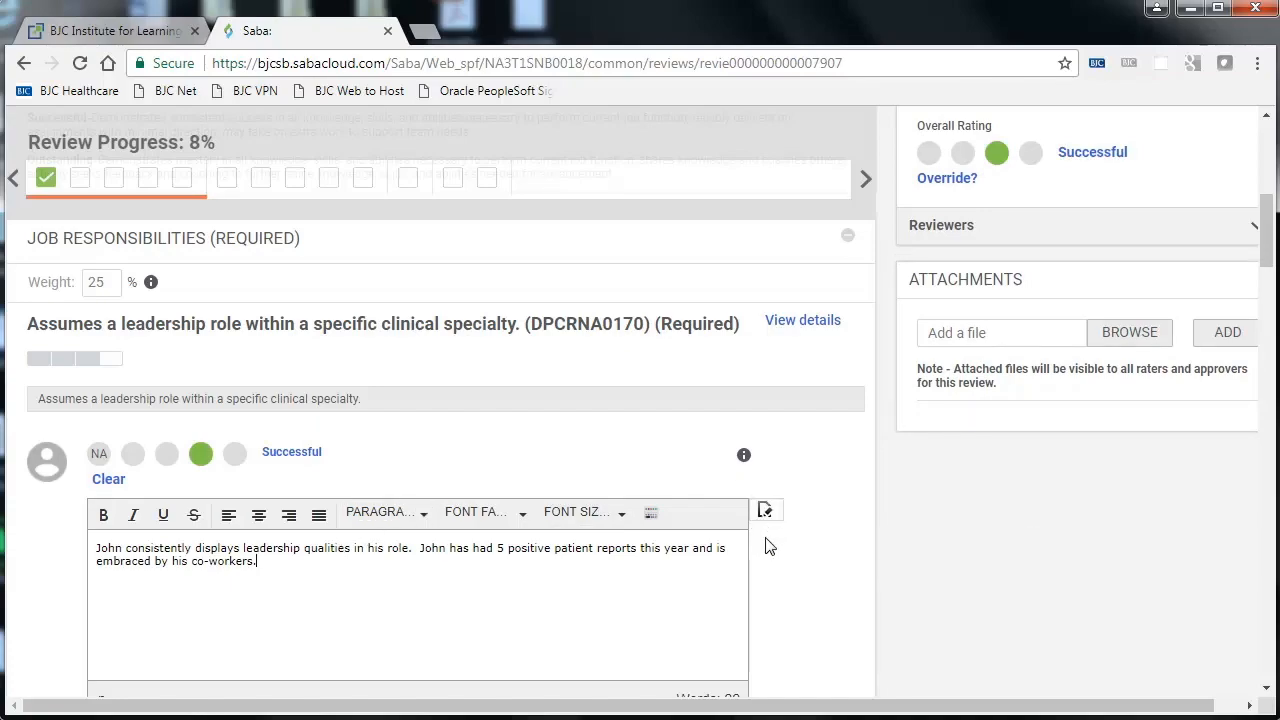
Under Service Standards, rate Integrity Outstanding, checking its proficiency levels, and rate Compassion Successful.
scroll(766, 549, "down", 3)
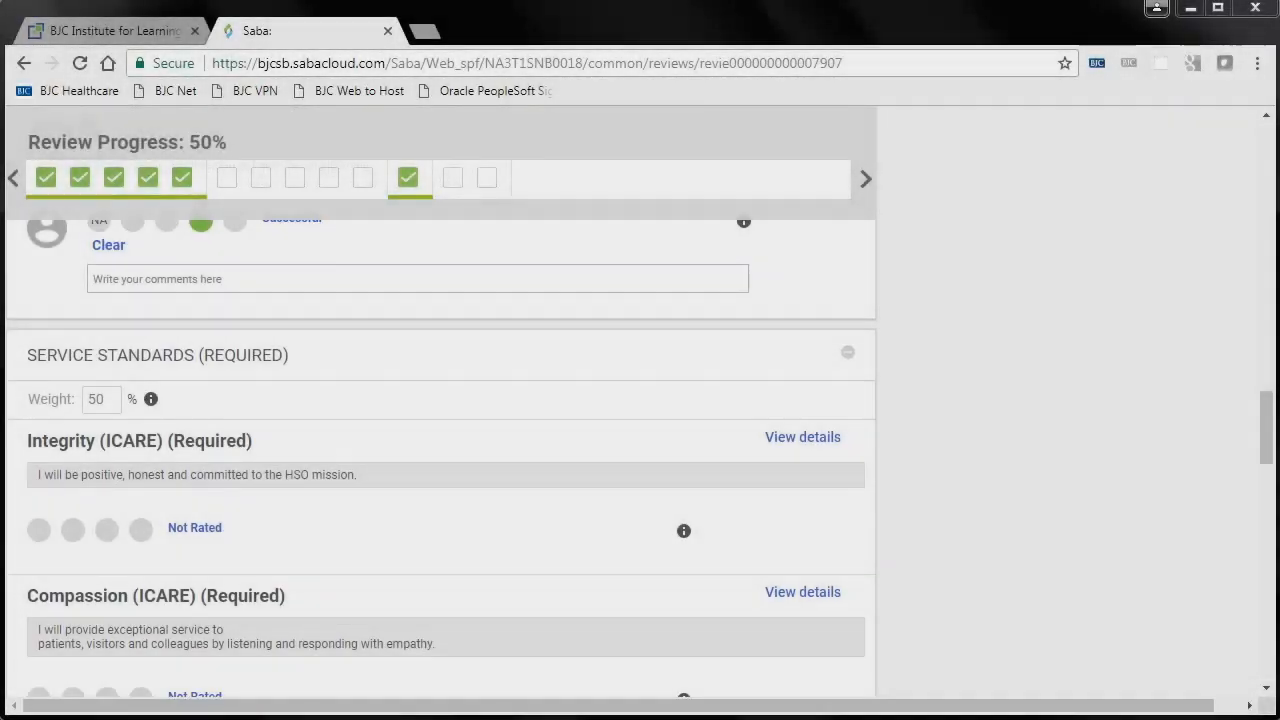
scroll(307, 370, "down", 1)
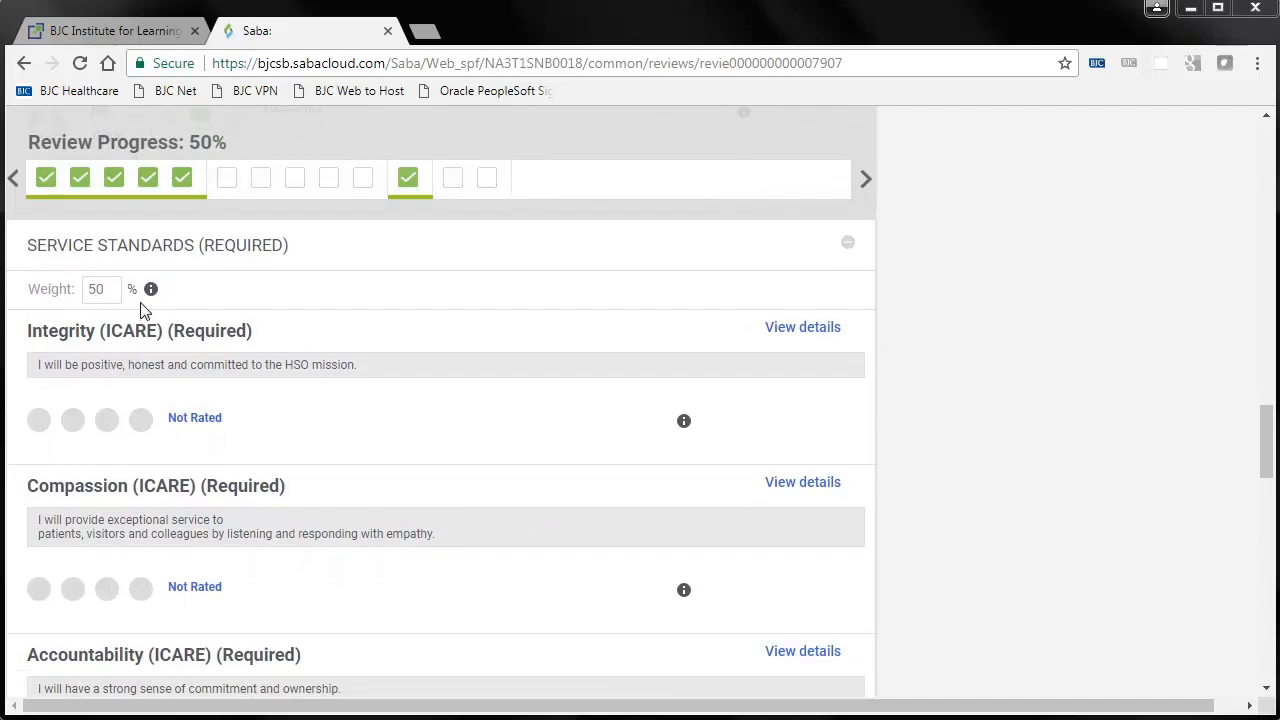
left_click(142, 427)
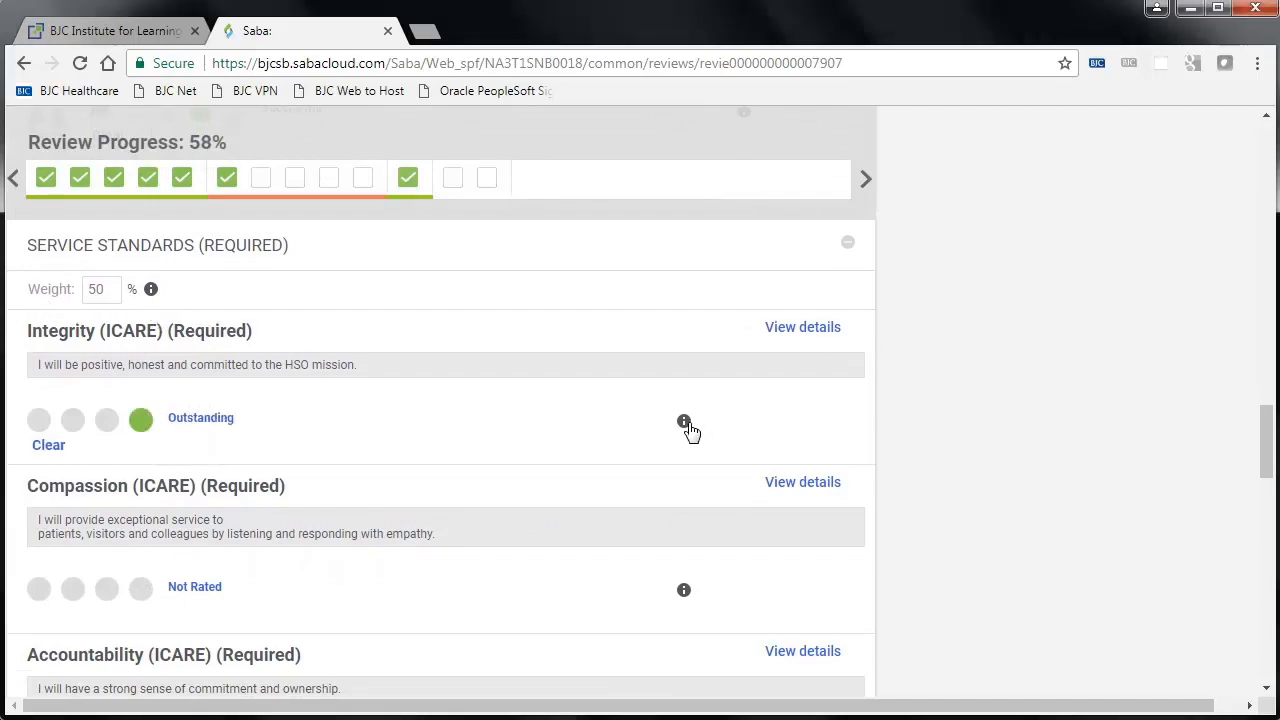
left_click(685, 422)
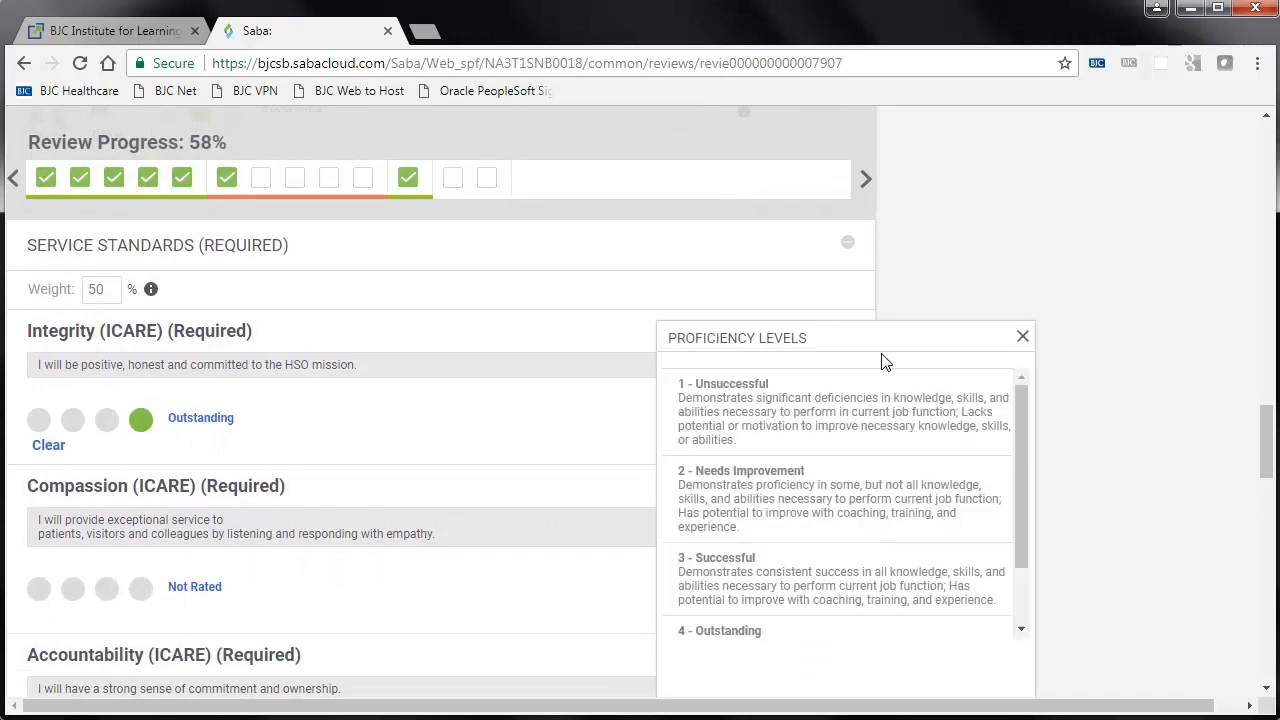
left_click(1022, 338)
left_click(110, 592)
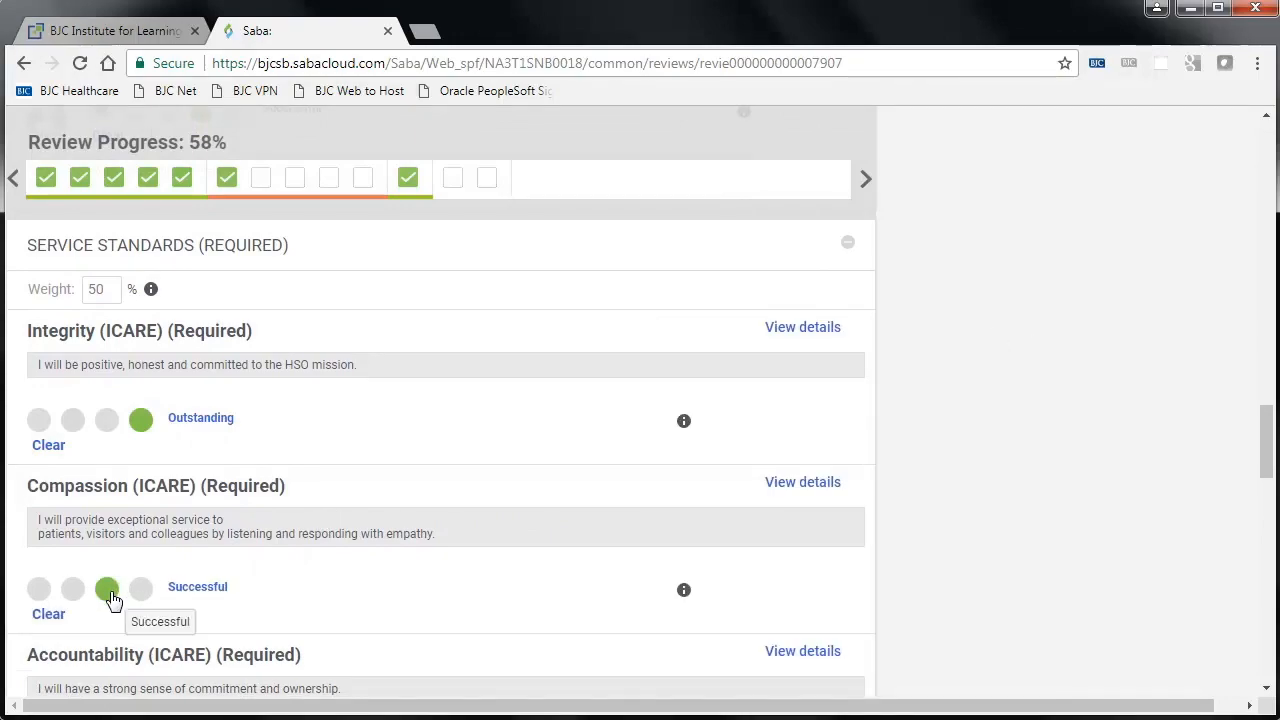
Rate Accountability Successful, Respect Outstanding and Excellence Successful in the Service Standards section.
scroll(114, 595, "down", 2)
scroll(117, 482, "down", 3)
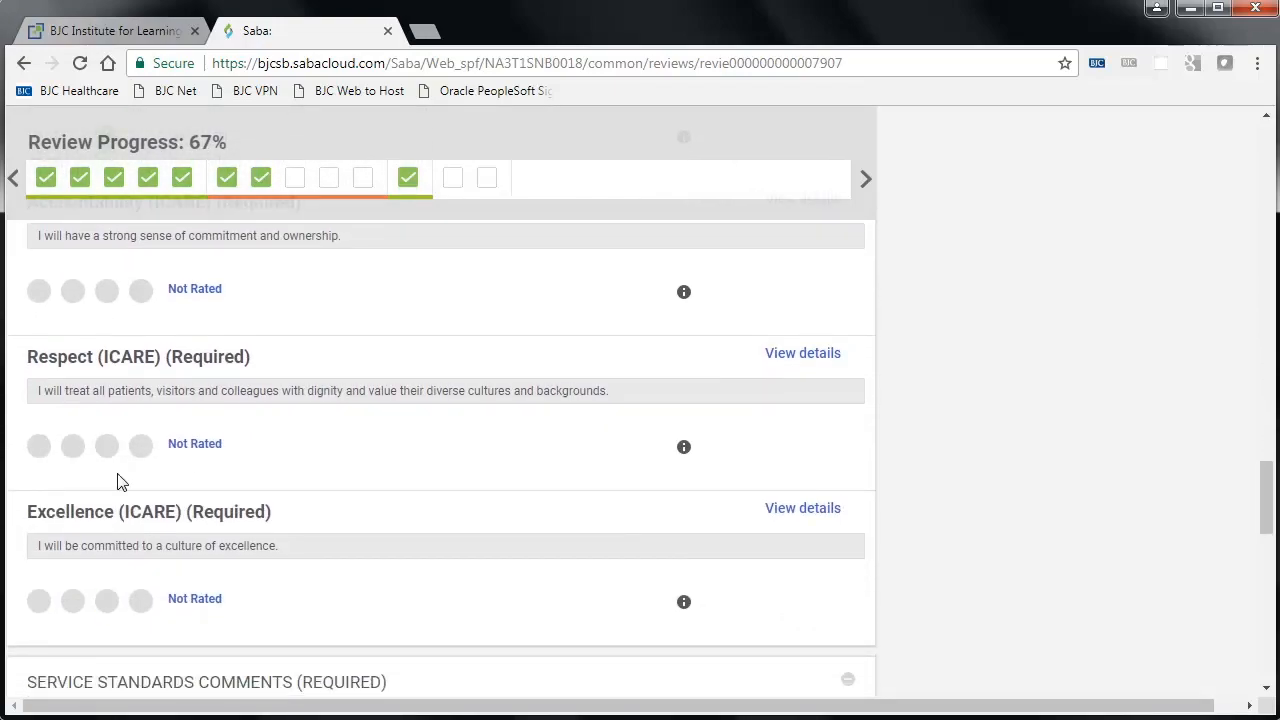
left_click(107, 290)
left_click(140, 445)
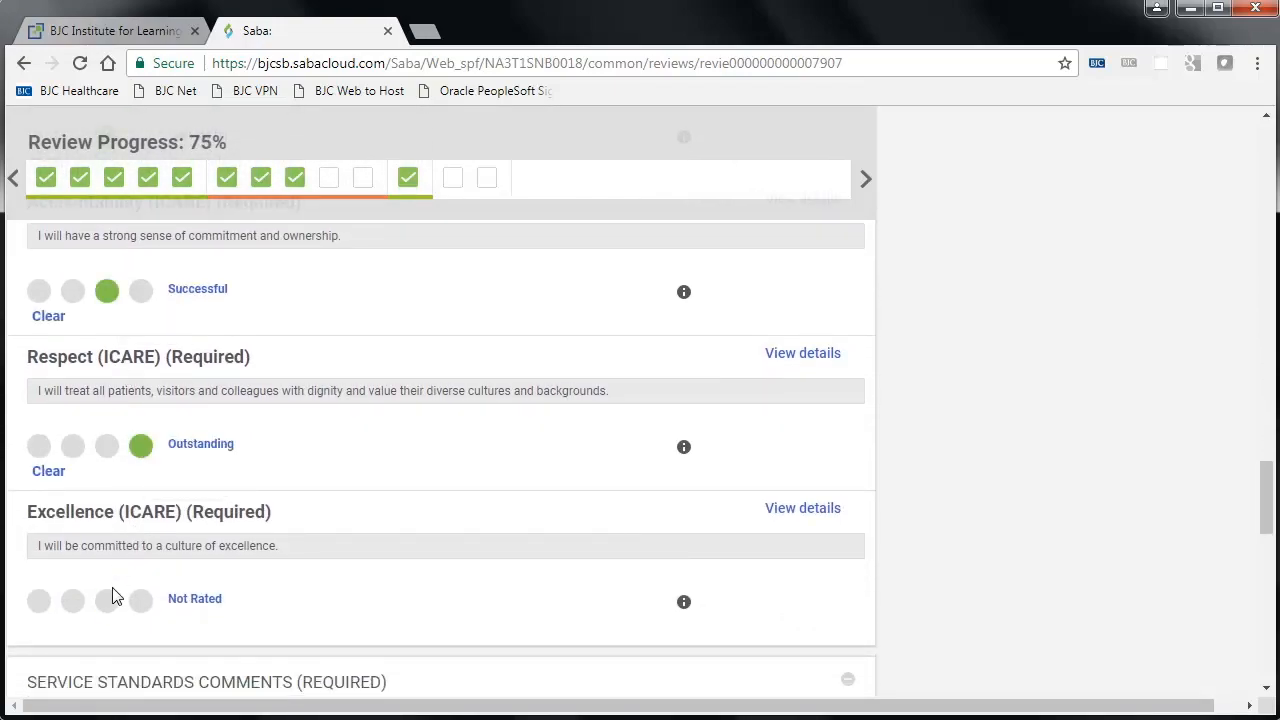
left_click(108, 602)
Rate the yearly goal on passing the IV administration certification Successful.
scroll(181, 528, "down", 3)
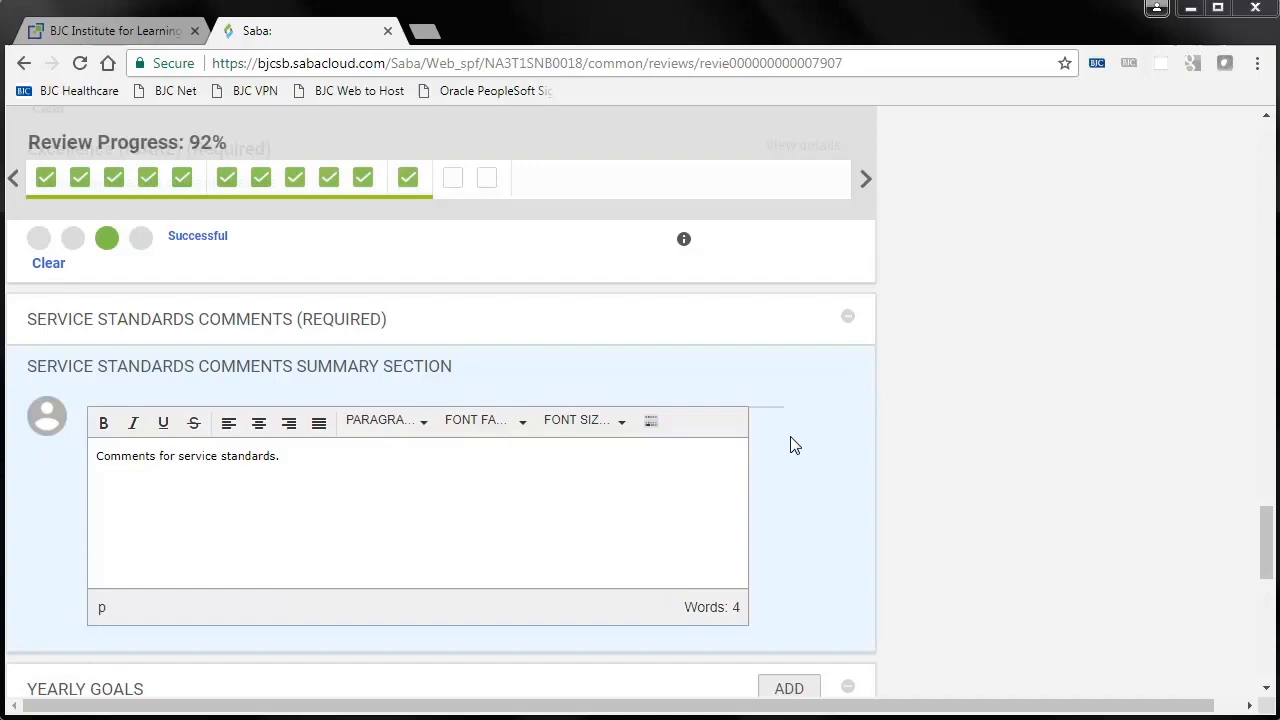
scroll(790, 445, "down", 3)
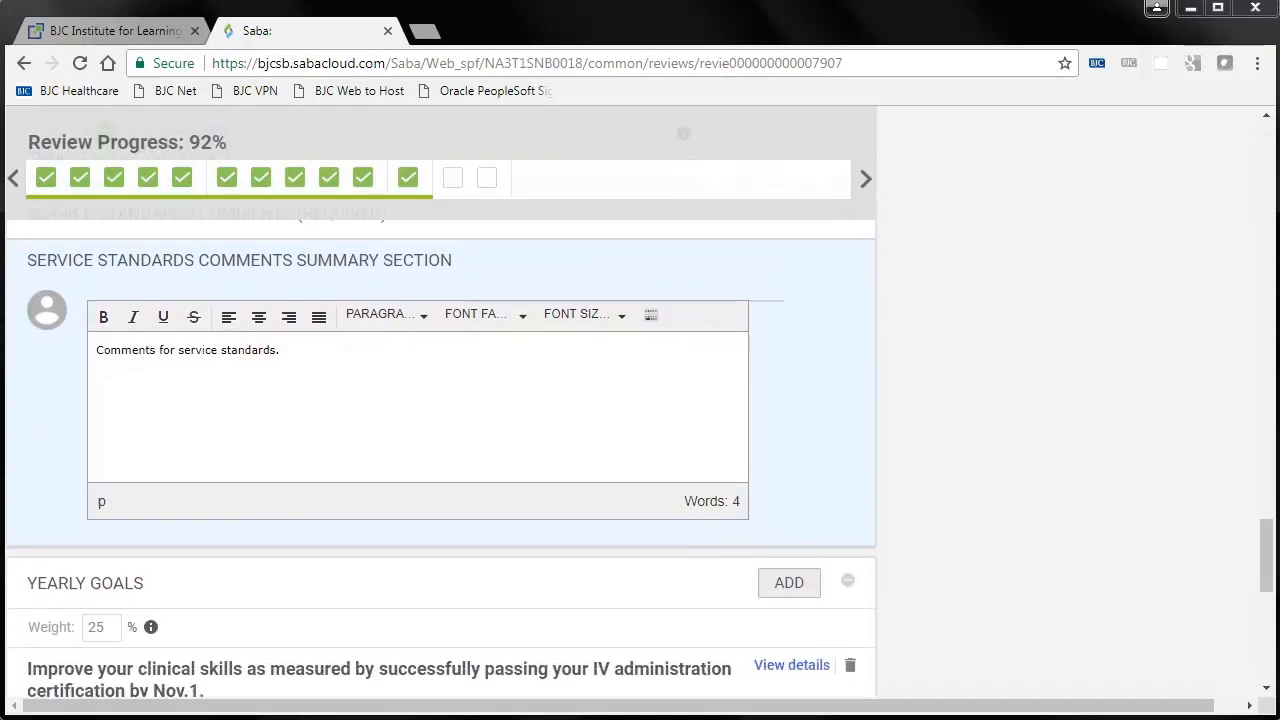
scroll(440, 450, "down", 2)
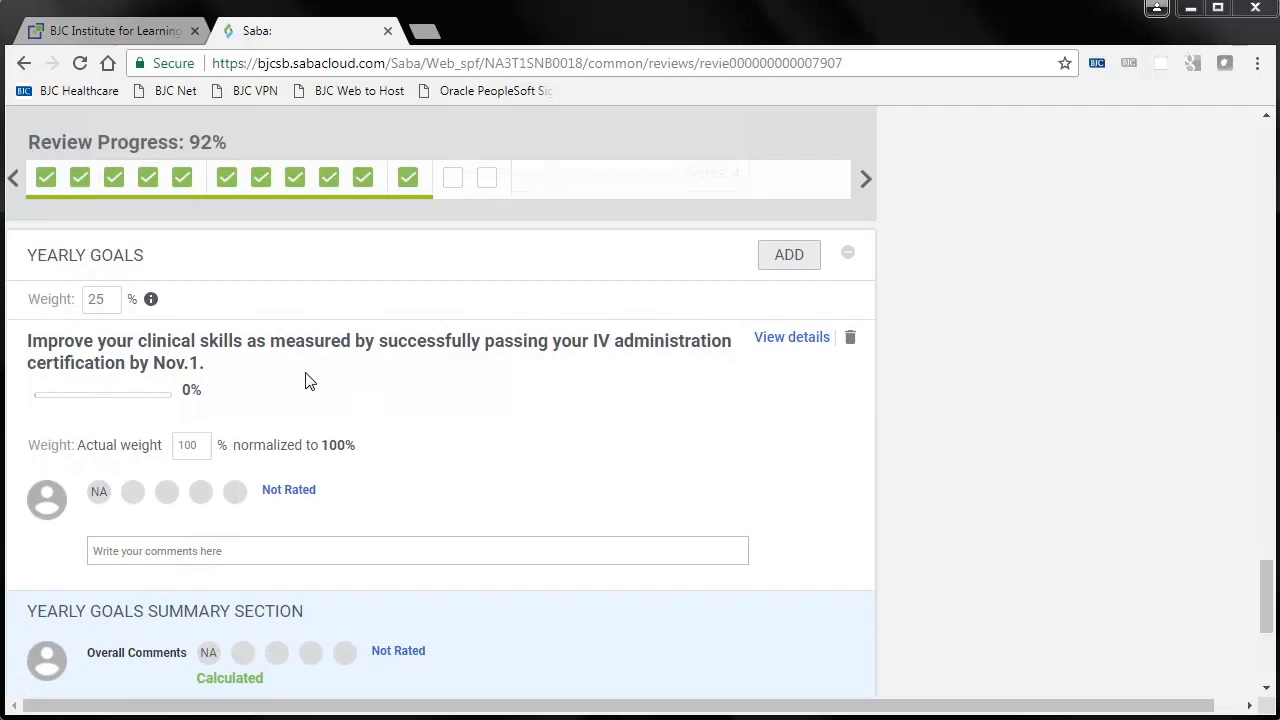
left_click(201, 493)
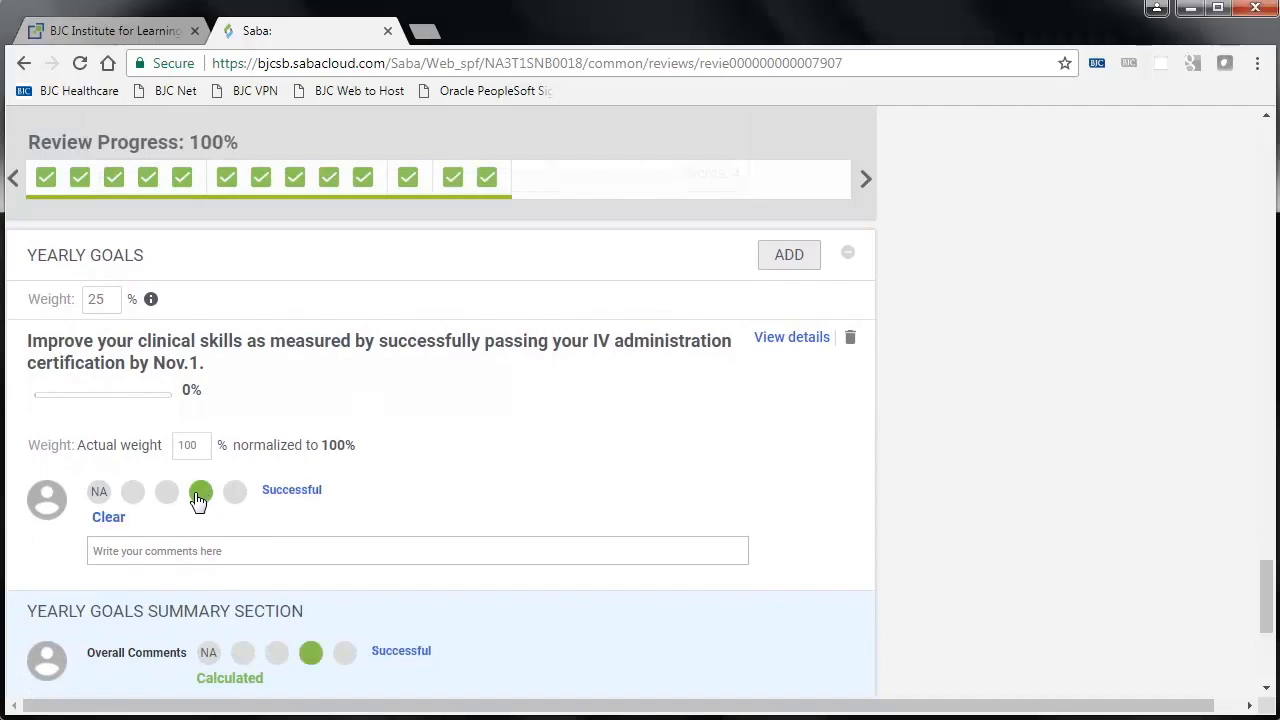
left_click(236, 500)
left_click(200, 505)
Open the comment editors for the yearly goal and the Yearly Goals summary, leave them blank, and save the review.
left_click(405, 560)
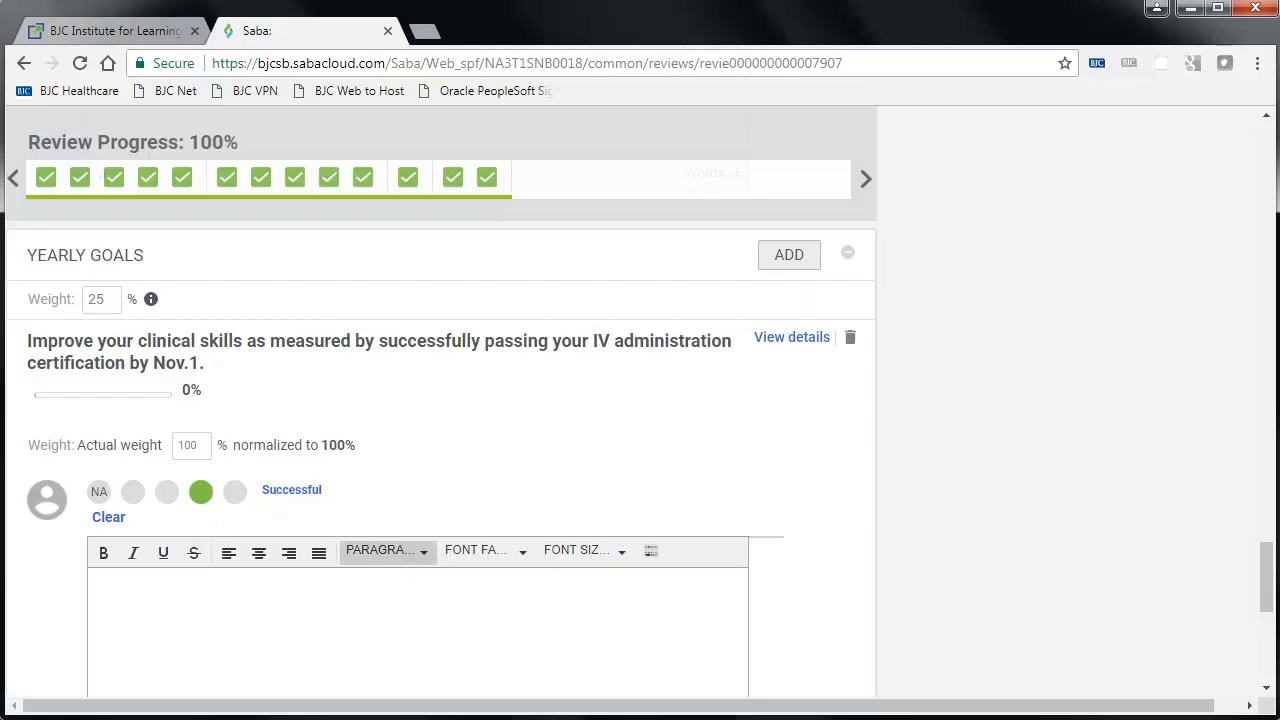
scroll(405, 560, "down", 3)
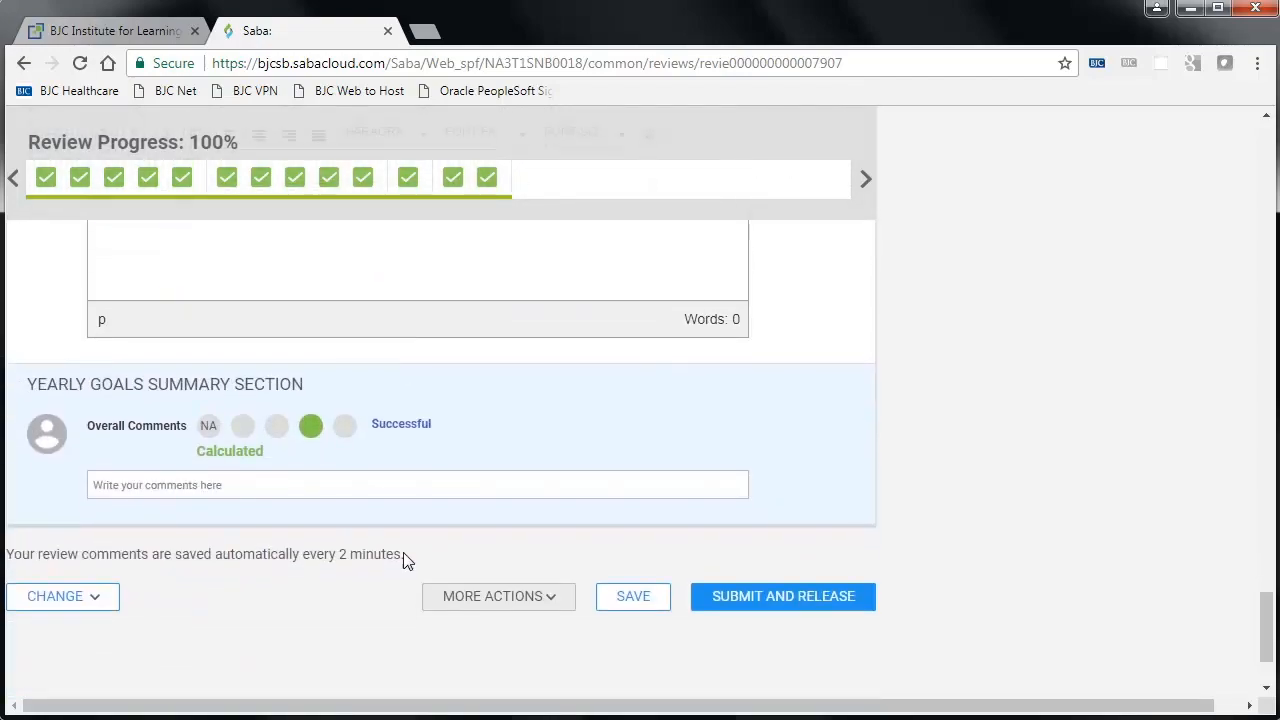
left_click(405, 472)
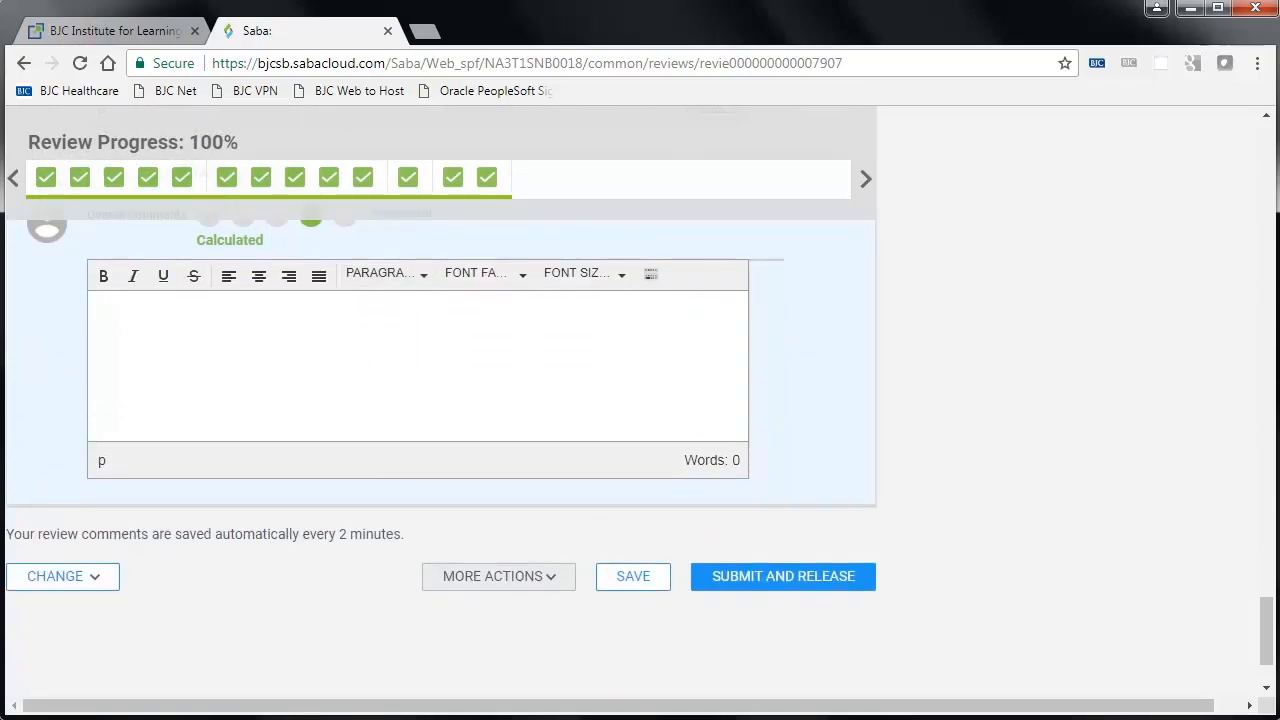
scroll(407, 476, "down", 2)
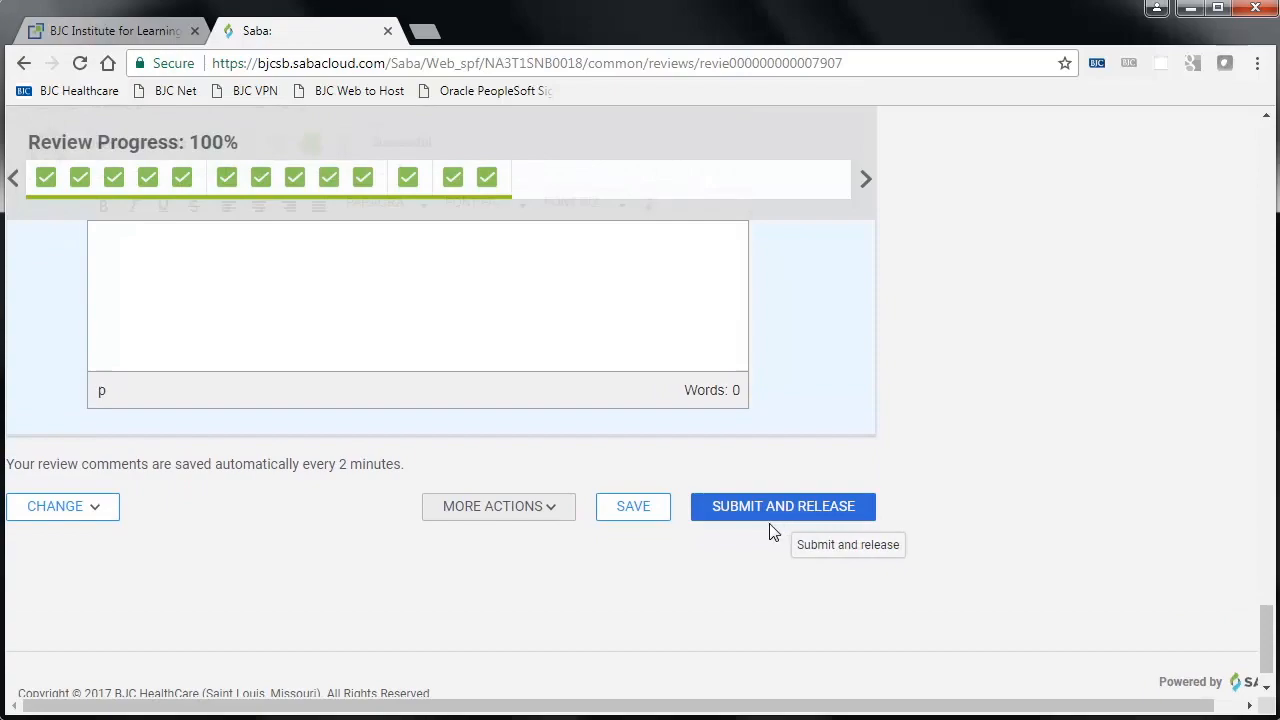
left_click(634, 508)
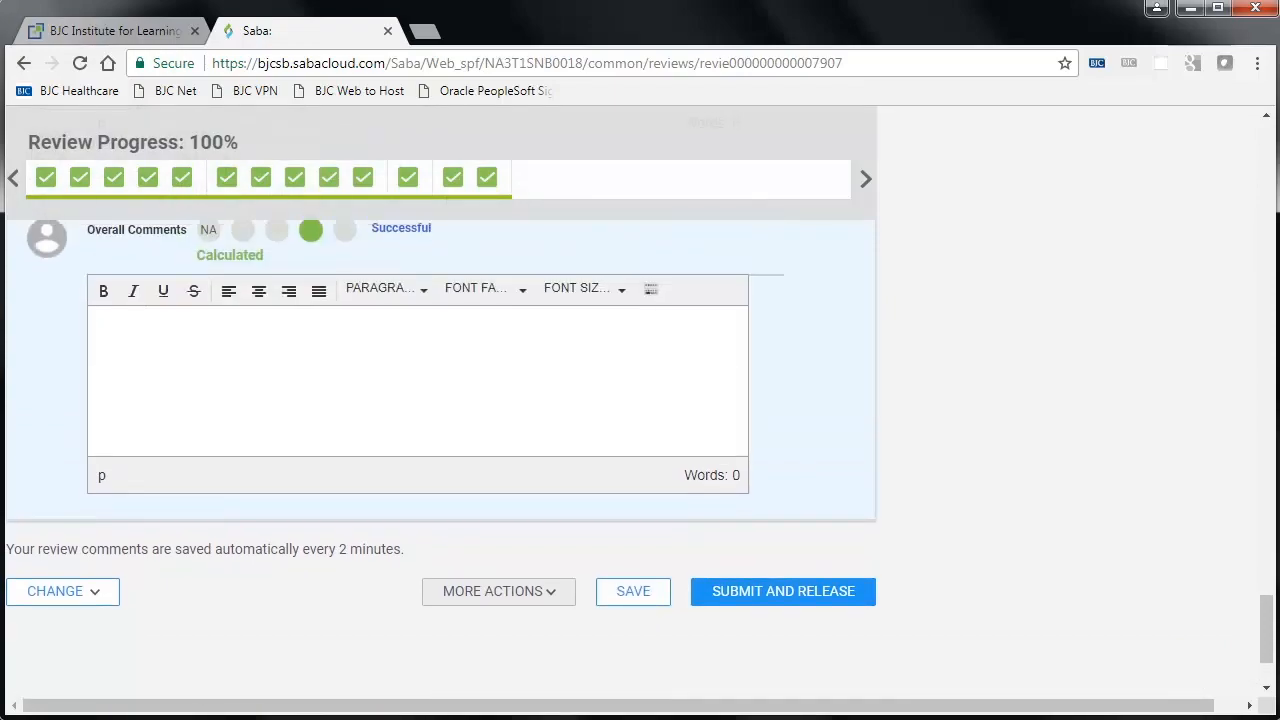
Browse for a file to attach to the review, and close the file picker without choosing one.
scroll(632, 508, "up", 20)
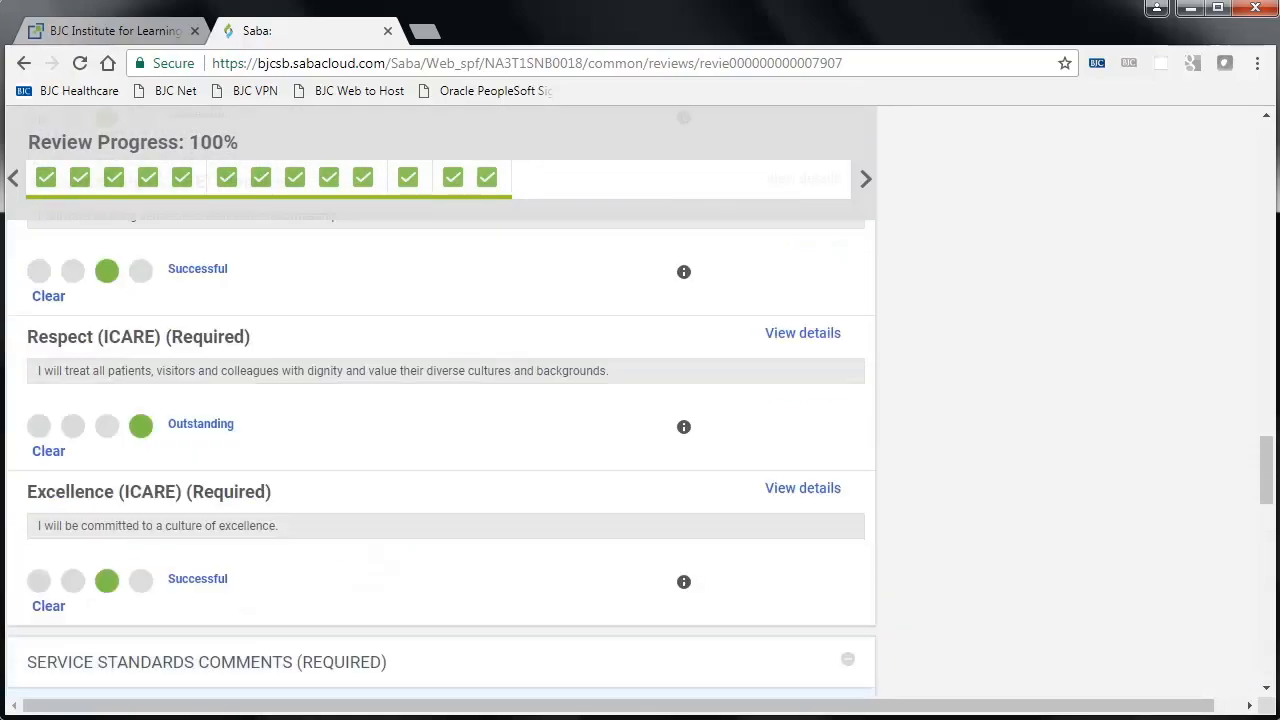
scroll(634, 528, "up", 15)
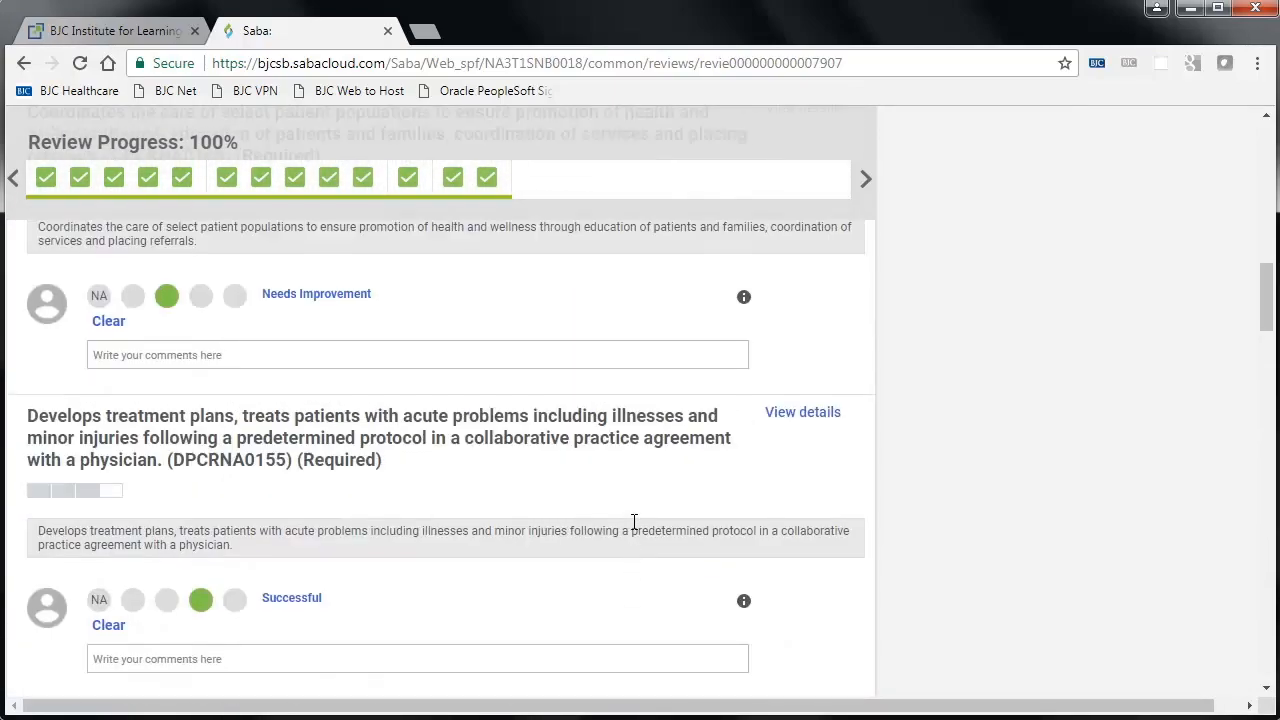
scroll(634, 528, "up", 1)
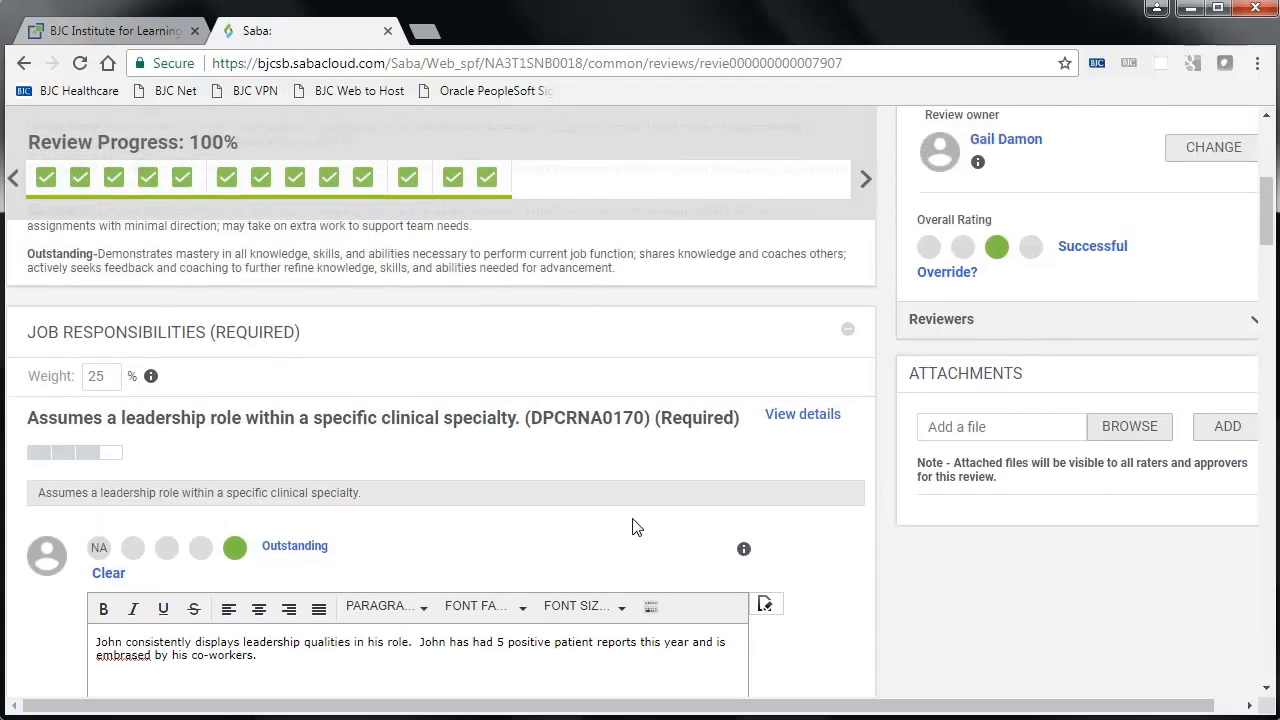
left_click(1115, 428)
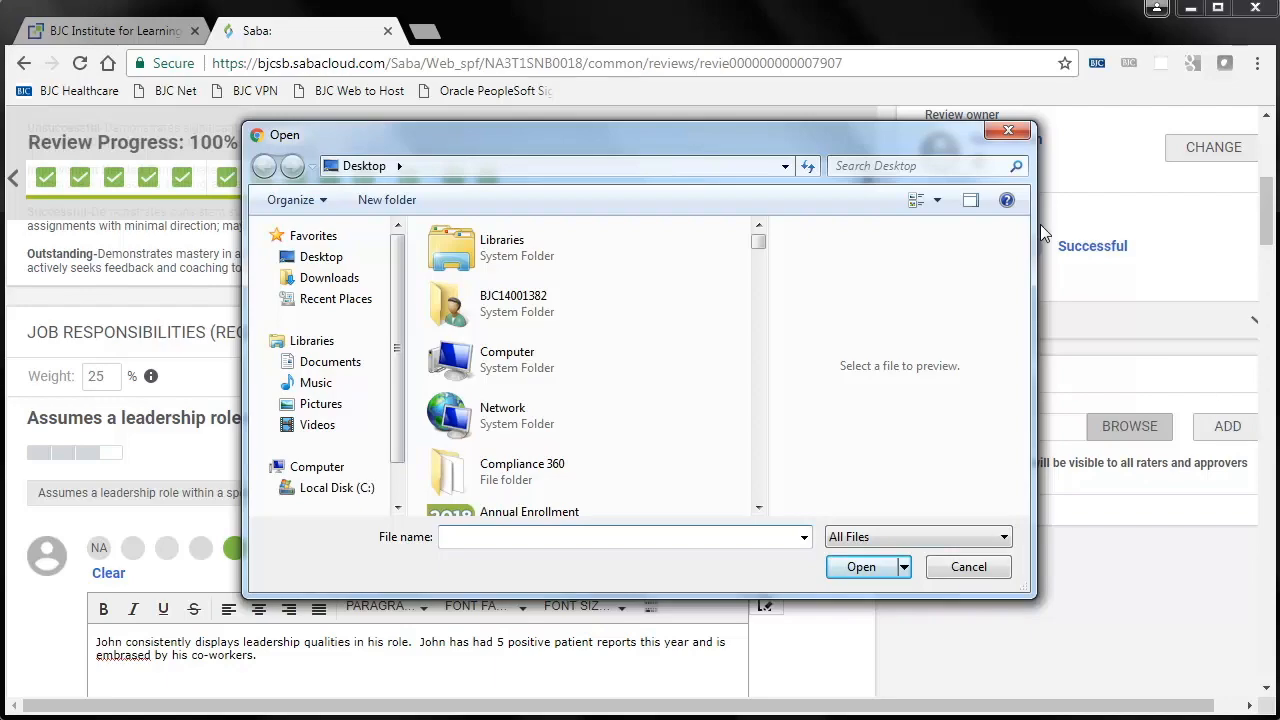
left_click(1006, 134)
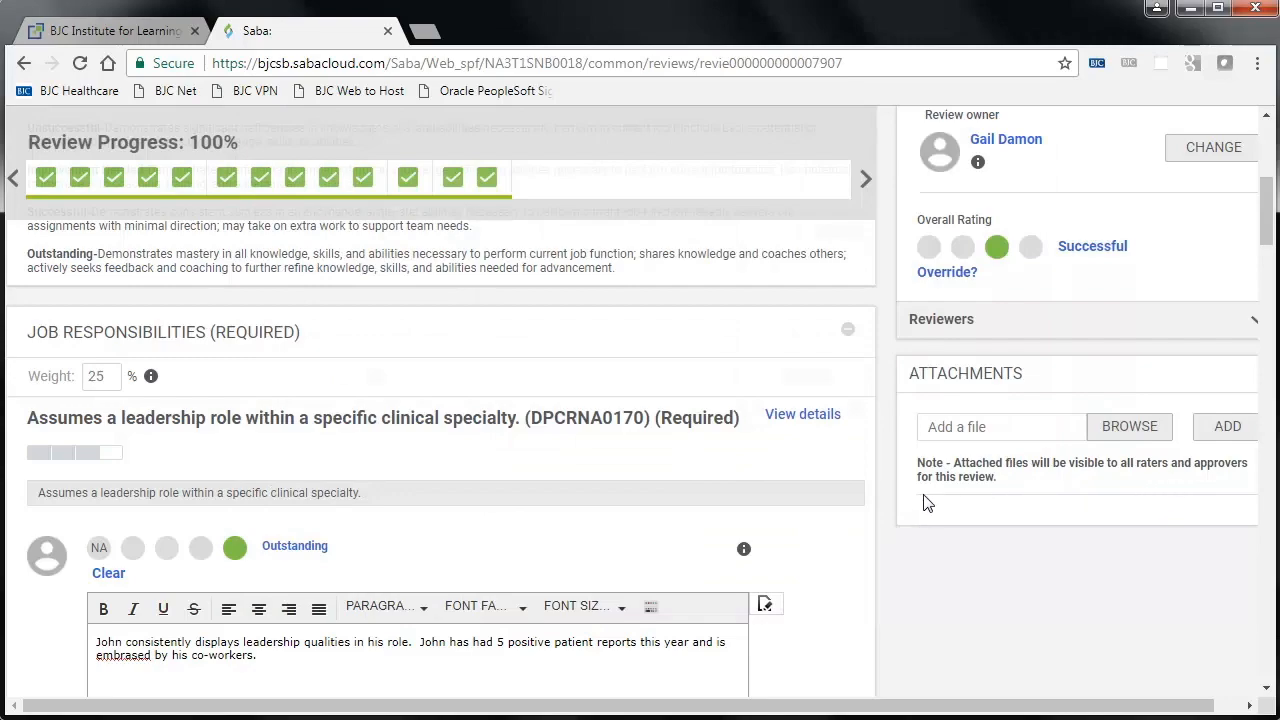
Export the annual review as a PDF with the Eco friendly option enabled.
scroll(902, 480, "down", 2)
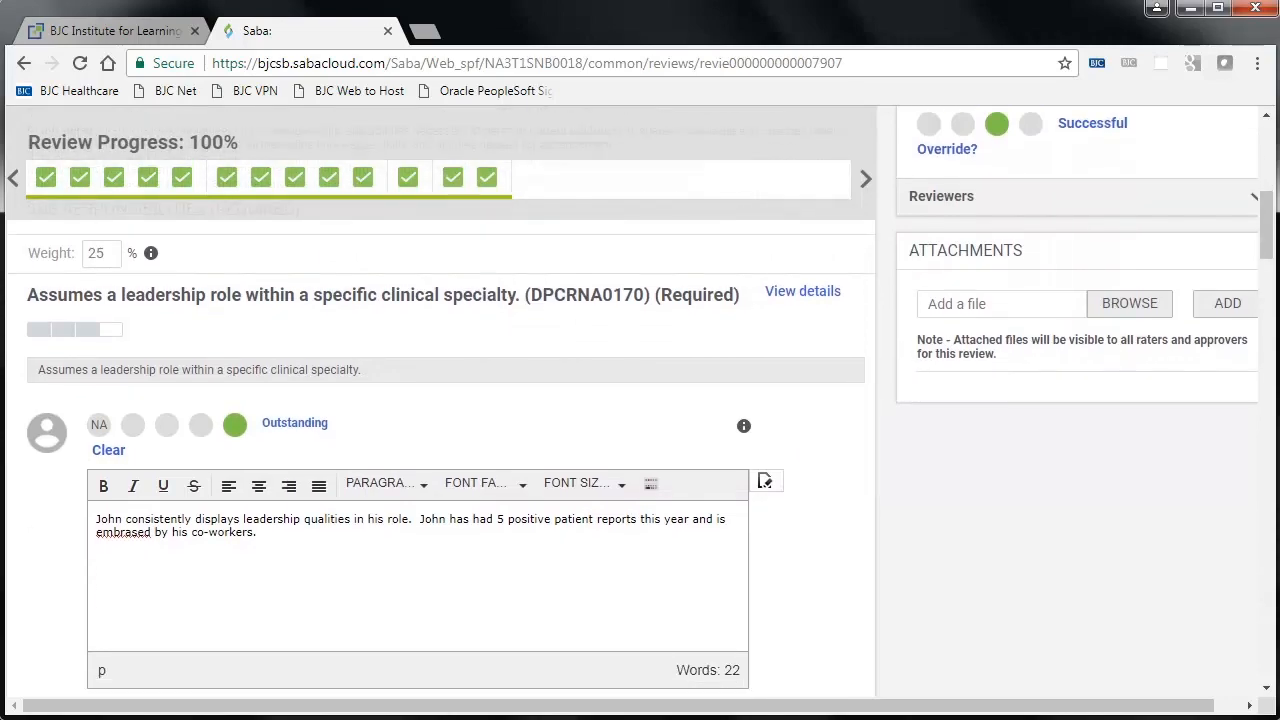
scroll(902, 480, "up", 5)
scroll(902, 480, "up", 3)
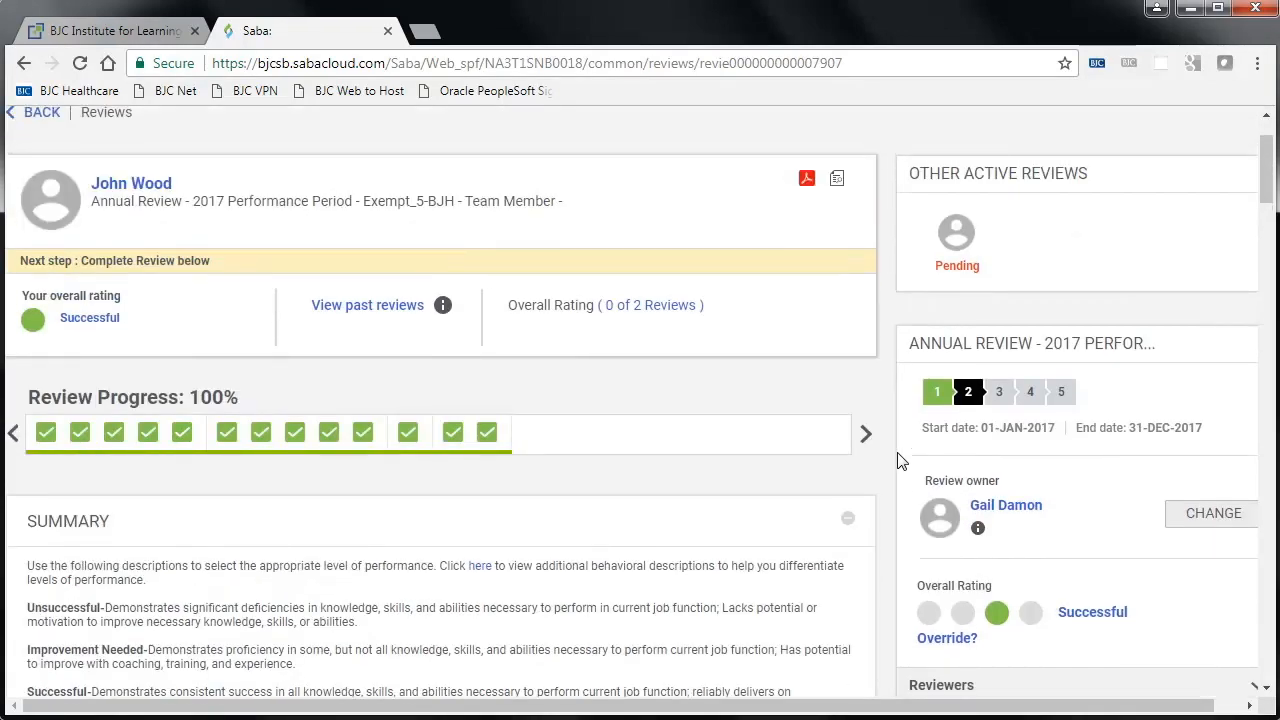
left_click(807, 182)
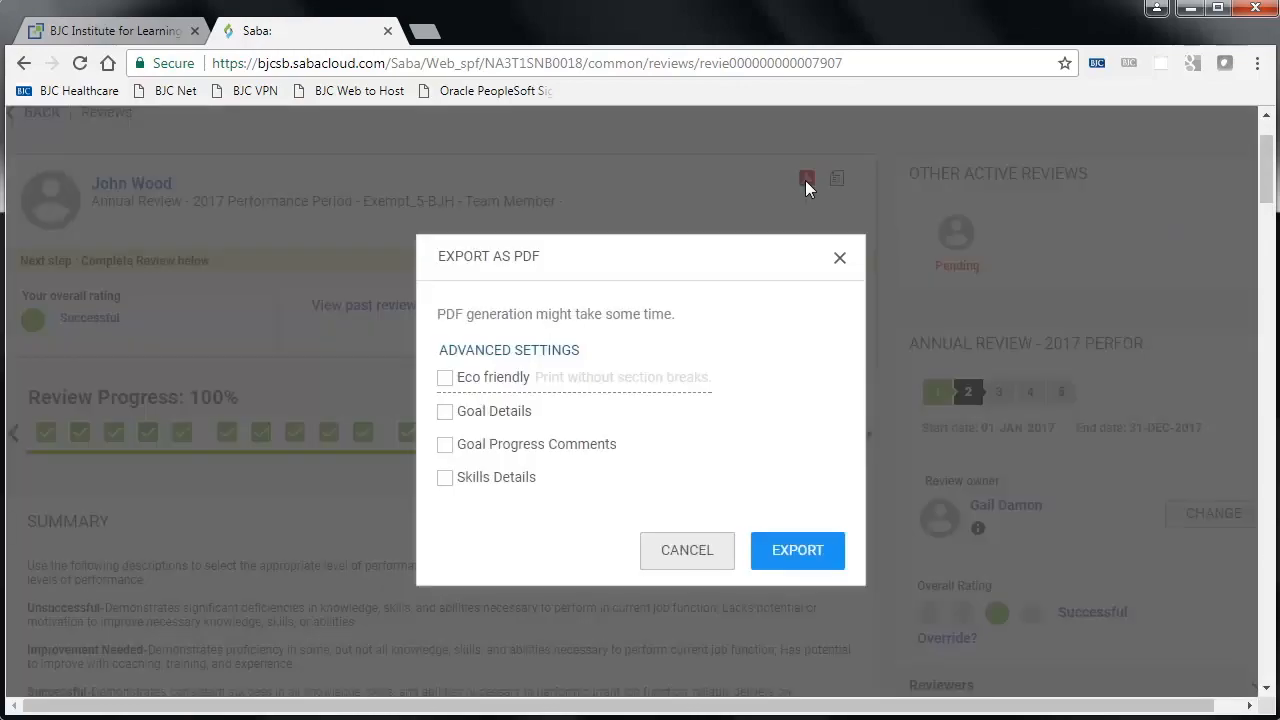
left_click(446, 380)
left_click(798, 566)
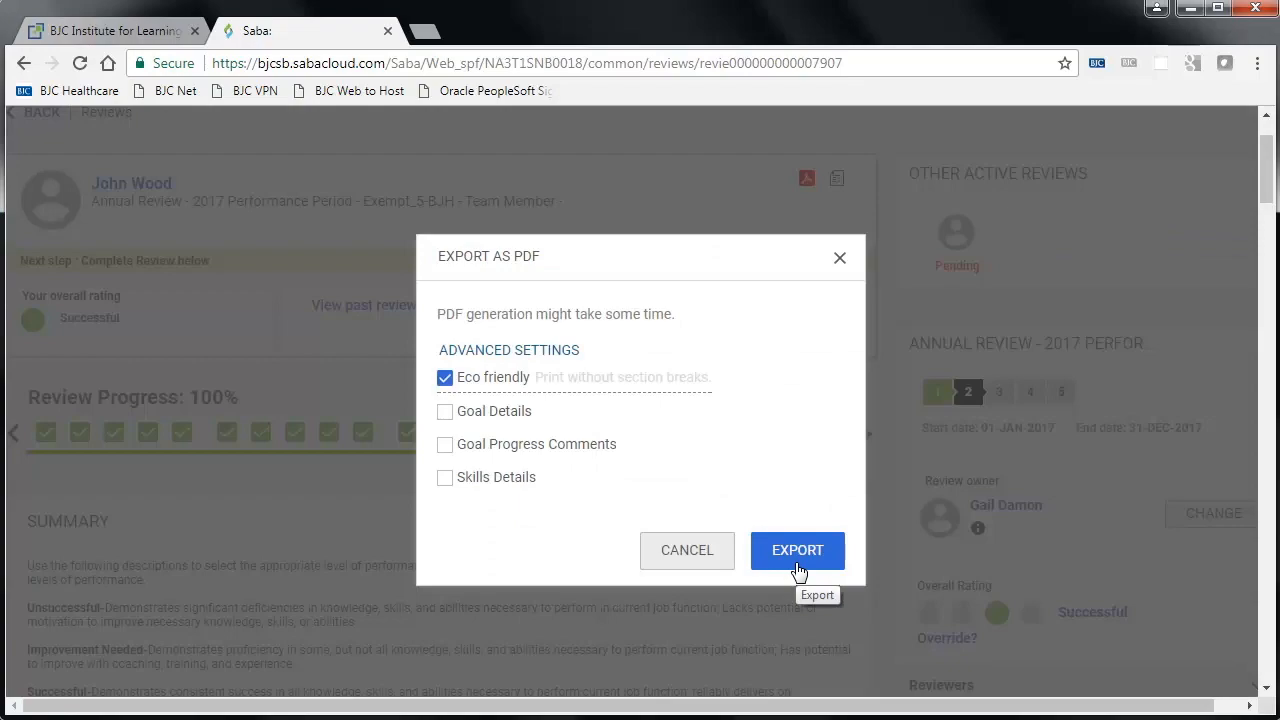